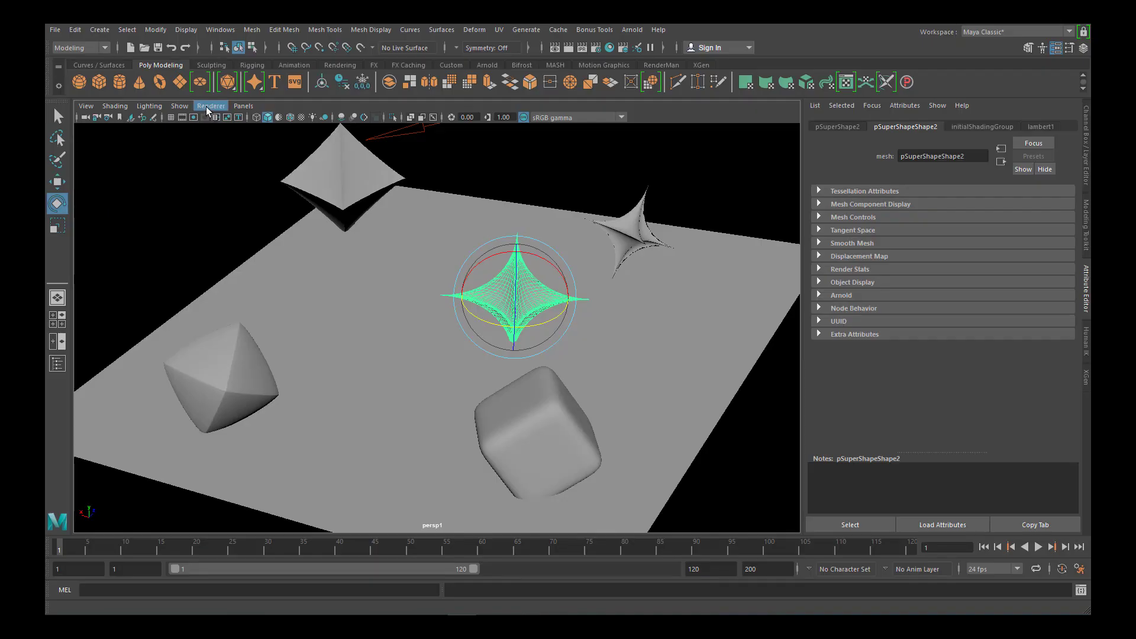
# Switch the viewport renderer to Arnold and orbit around the super-shape scene
pyautogui.click(210, 106)
pyautogui.click(223, 139)
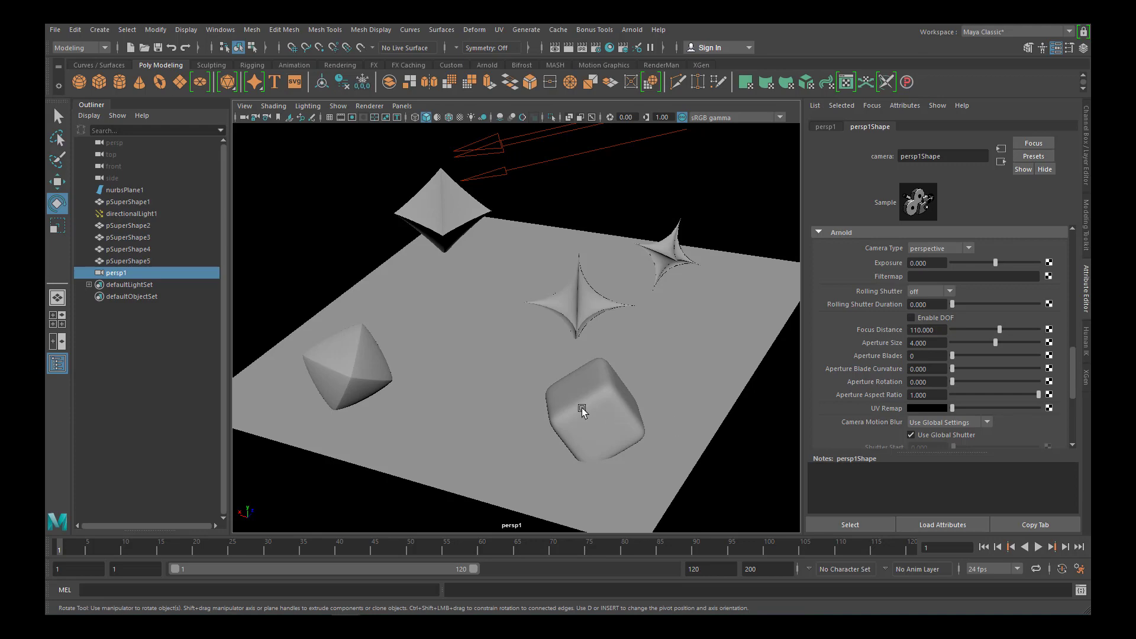
pyautogui.keyDown('alt'); pyautogui.moveTo(582, 410); pyautogui.dragTo(611, 400); pyautogui.keyUp('alt')
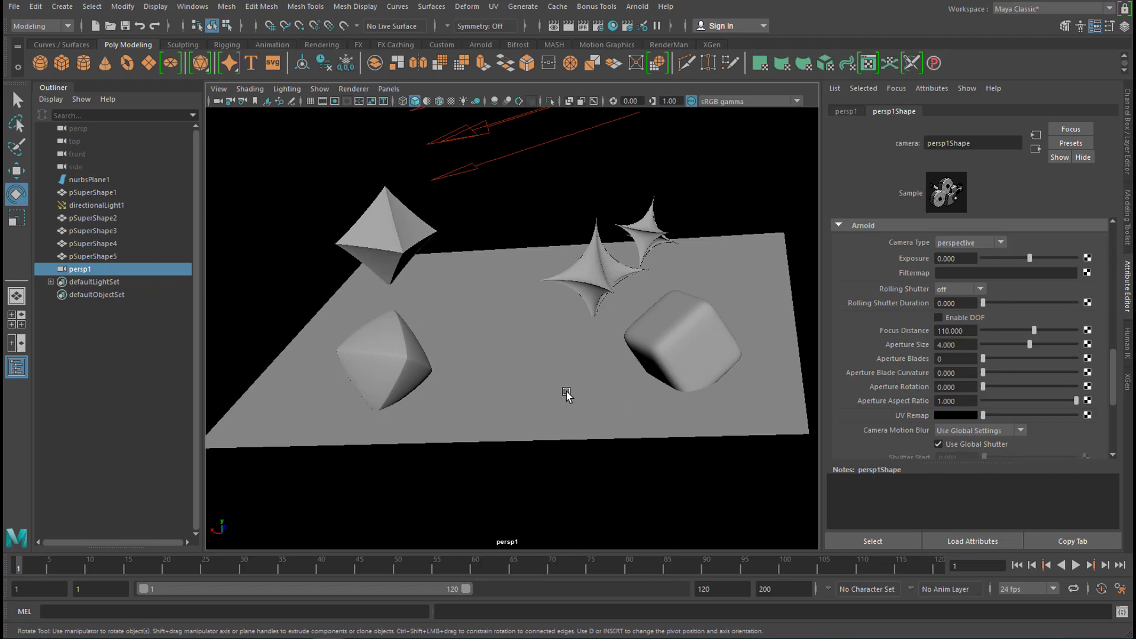
# Move the duplicated star to the plane's lower left, then select the upper-right star
pyautogui.click(684, 345)
pyautogui.keyDown('alt'); pyautogui.moveTo(563, 423); pyautogui.dragTo(487, 437); pyautogui.keyUp('alt')
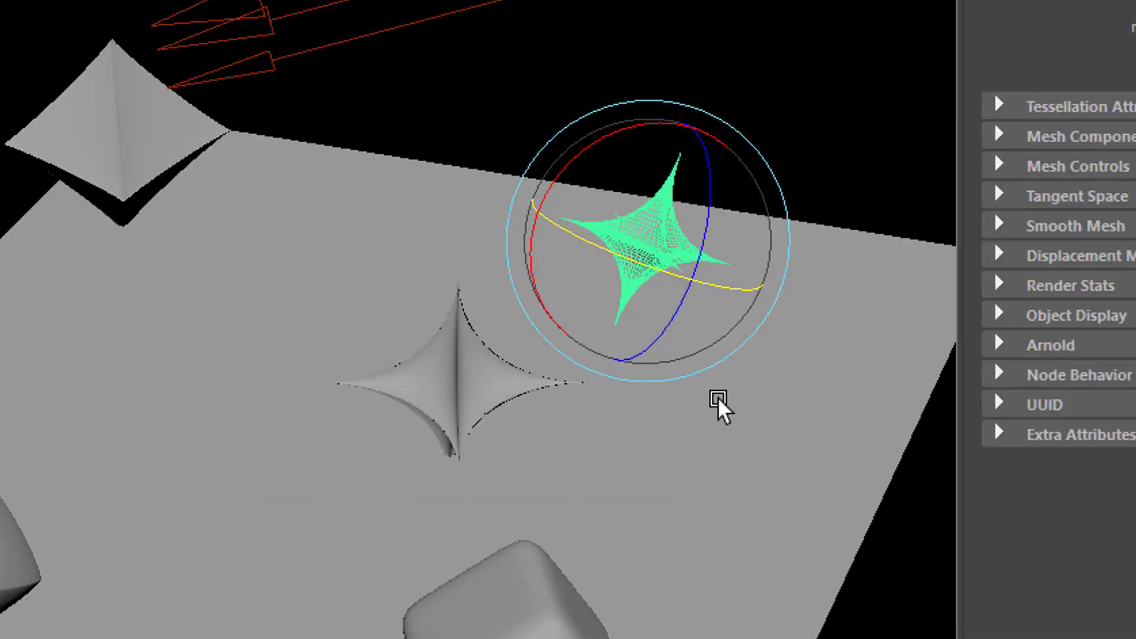
pyautogui.press('w')
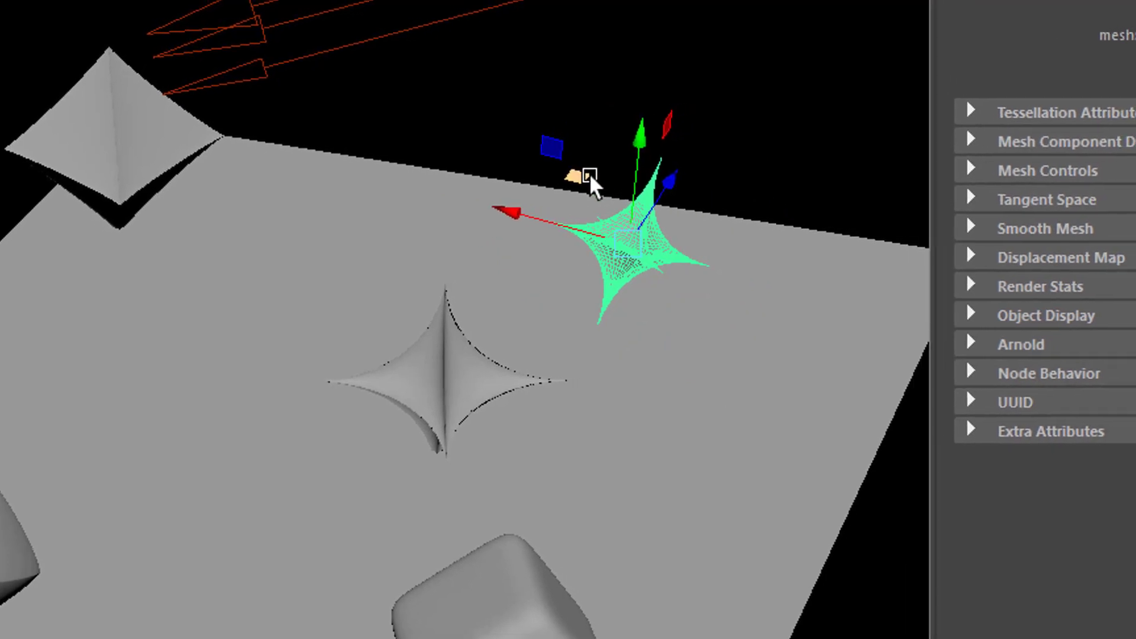
pyautogui.moveTo(588, 183); pyautogui.dragTo(144, 330)
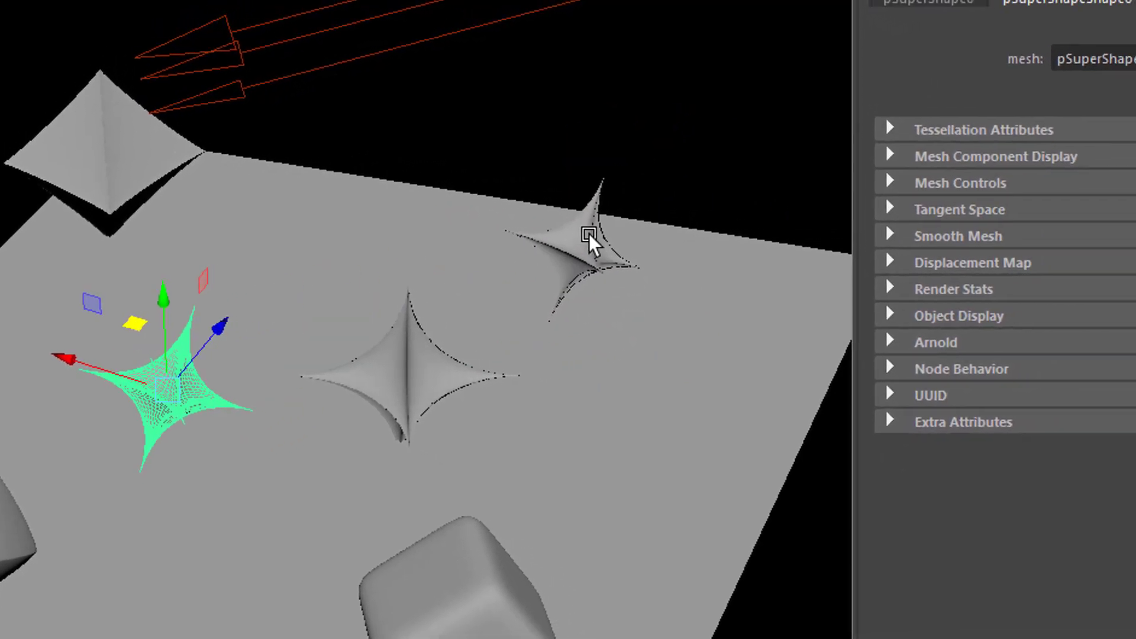
pyautogui.click(597, 239)
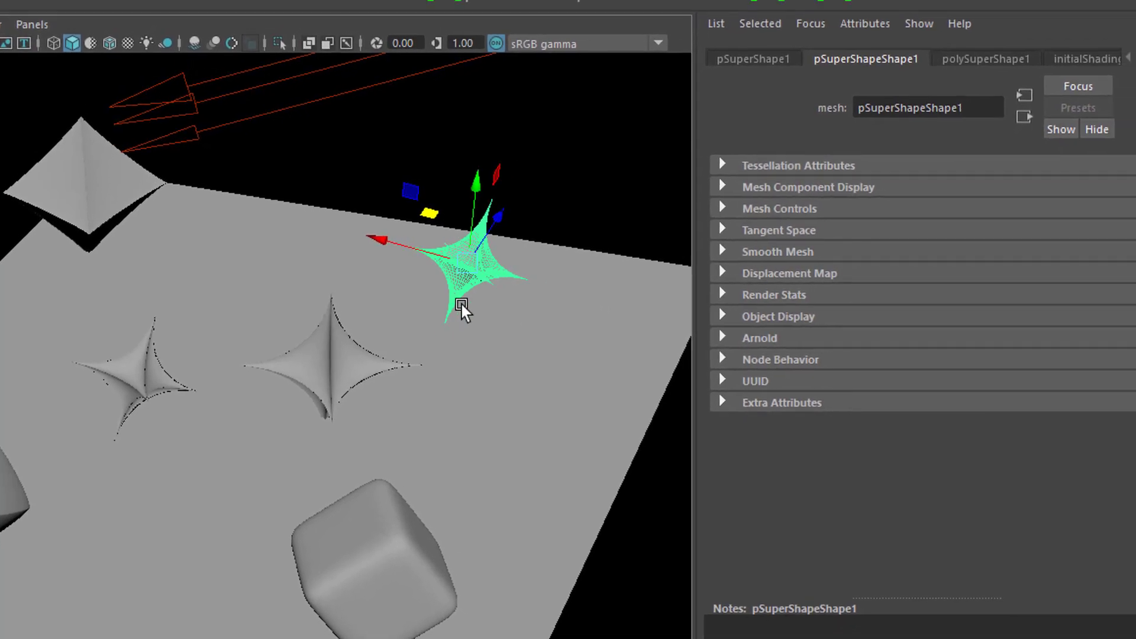
# Randomize the upper-right star's polySuperShape1 settings repeatedly until it becomes a Super Ellipse sphere
pyautogui.click(991, 68)
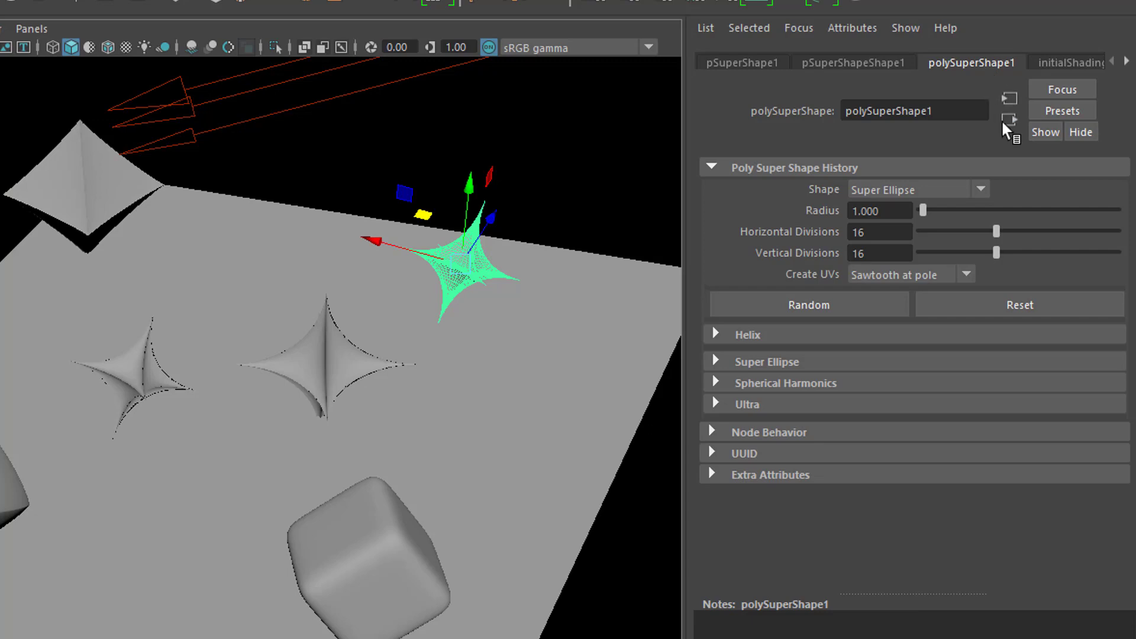
pyautogui.click(834, 305)
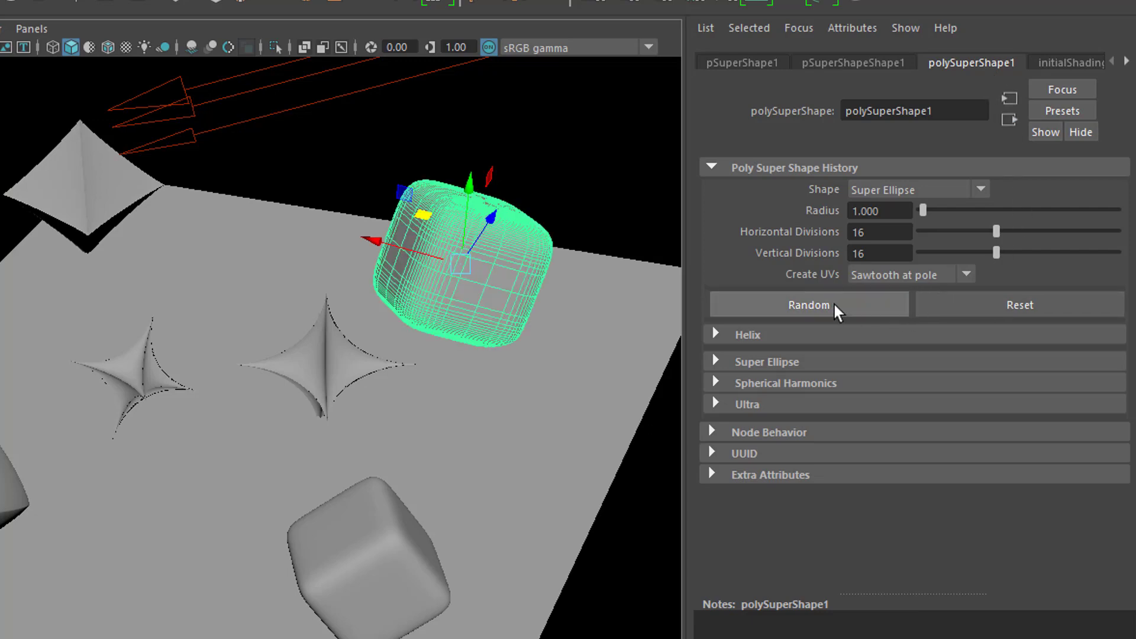
pyautogui.click(833, 304)
pyautogui.click(834, 305)
pyautogui.click(833, 304)
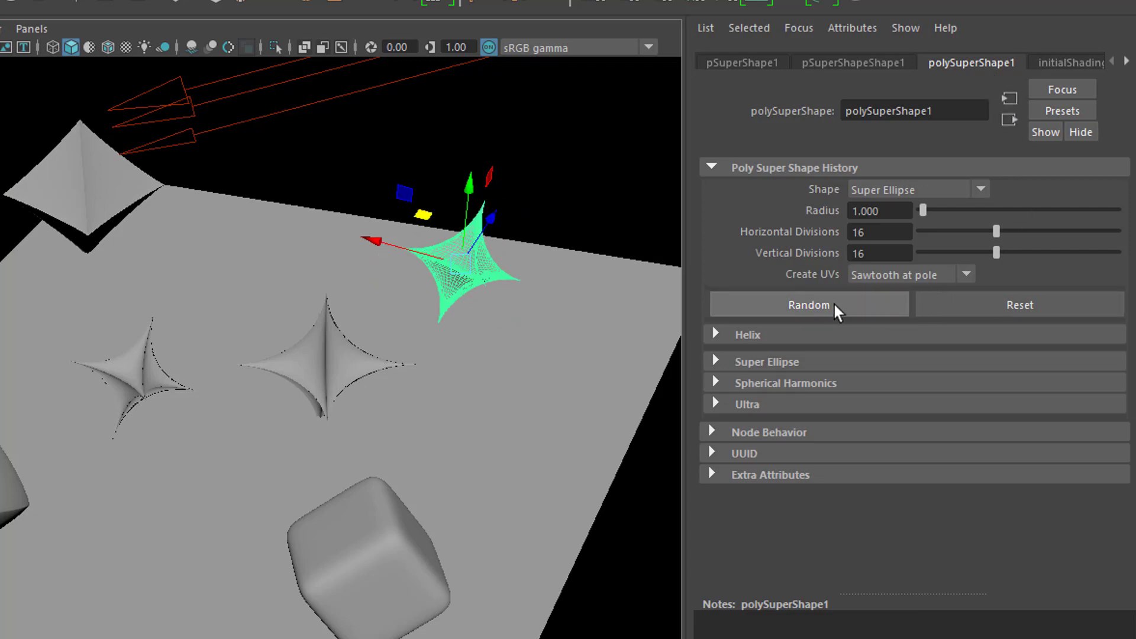
pyautogui.click(833, 305)
pyautogui.click(833, 304)
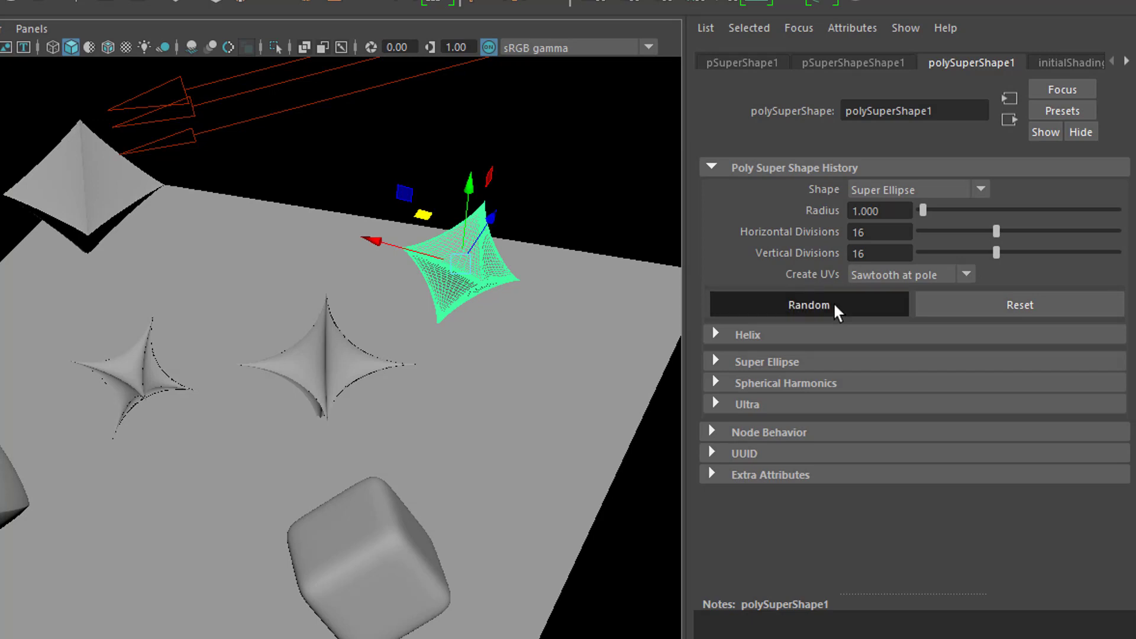
pyautogui.click(834, 304)
pyautogui.click(833, 305)
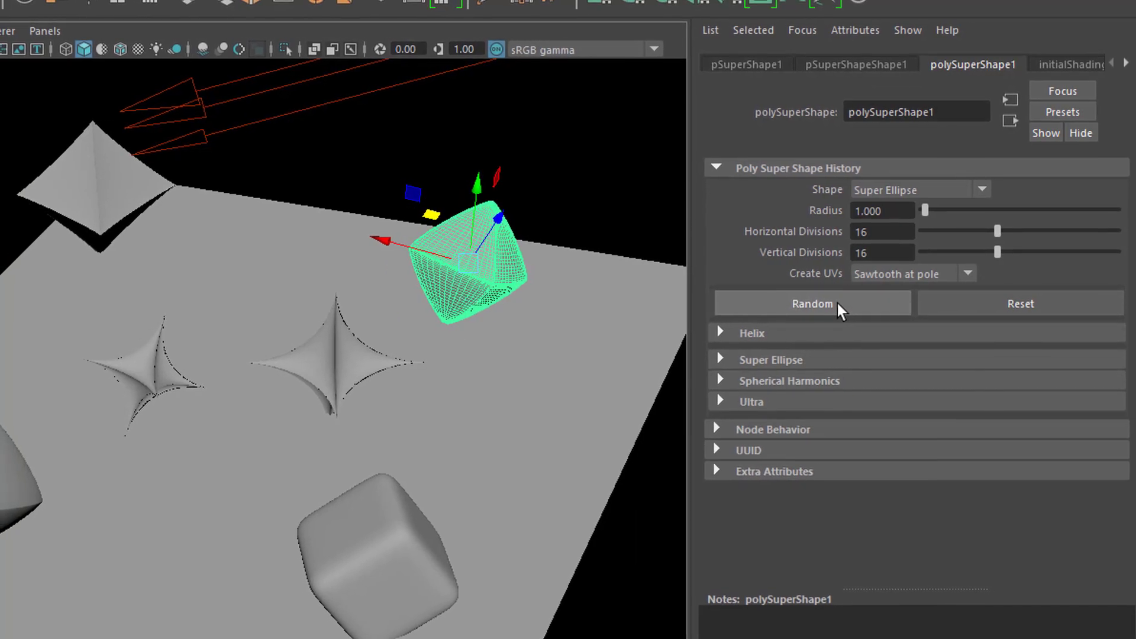
pyautogui.click(836, 304)
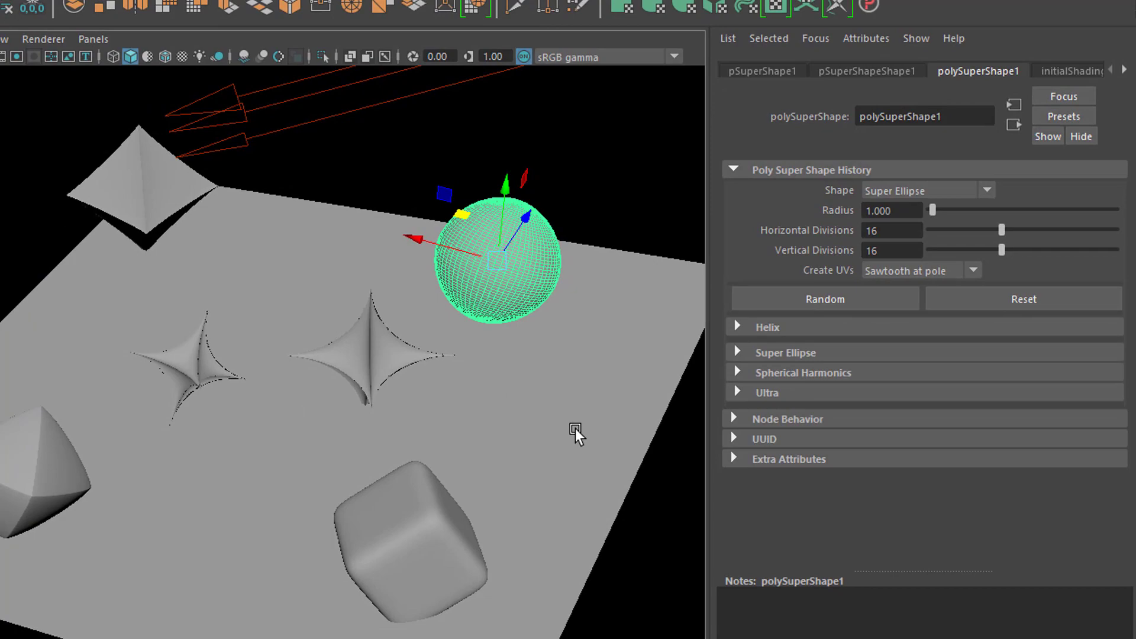
pyautogui.keyDown('alt'); pyautogui.moveTo(577, 430); pyautogui.dragTo(585, 404); pyautogui.keyUp('alt')
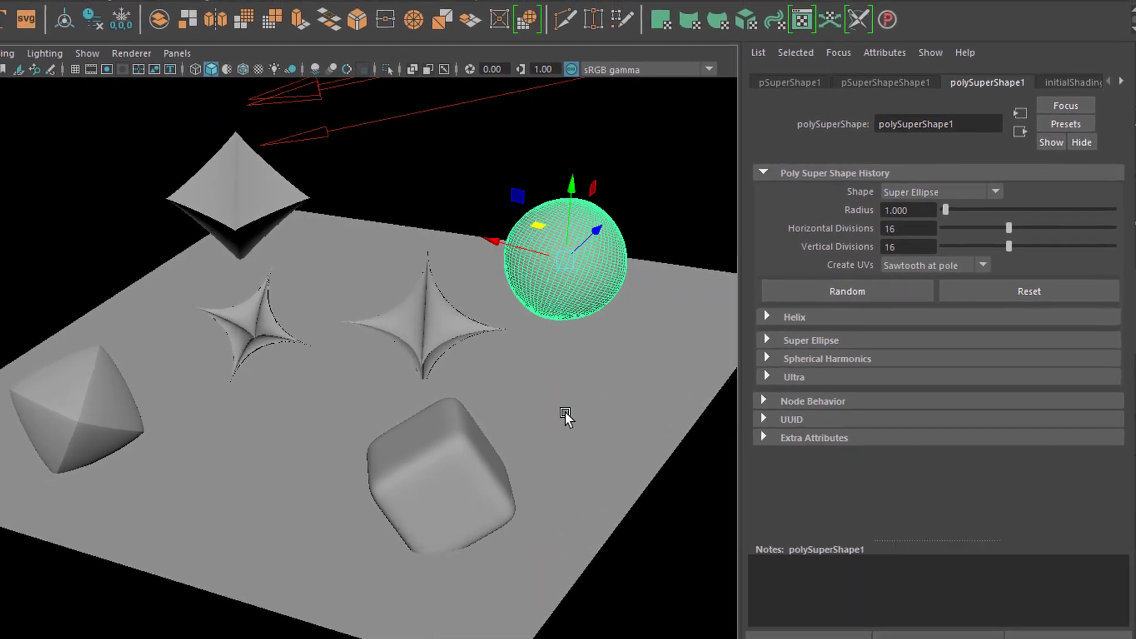
pyautogui.scroll(2, 565, 411)
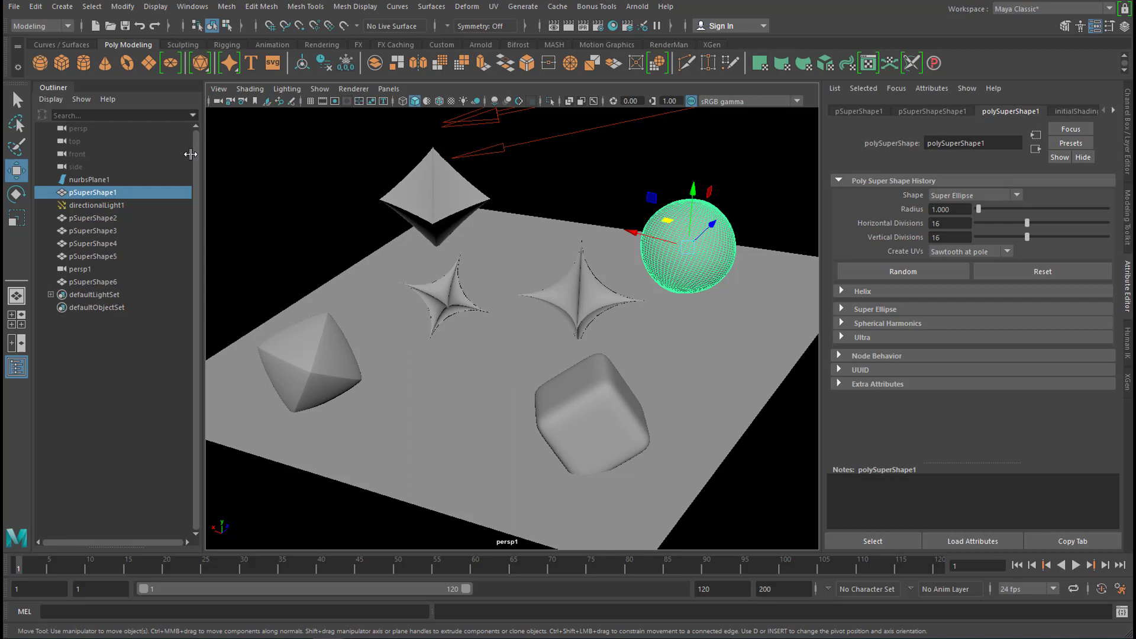
# Create a camera from the current view and render that panel with Arnold
pyautogui.click(218, 90)
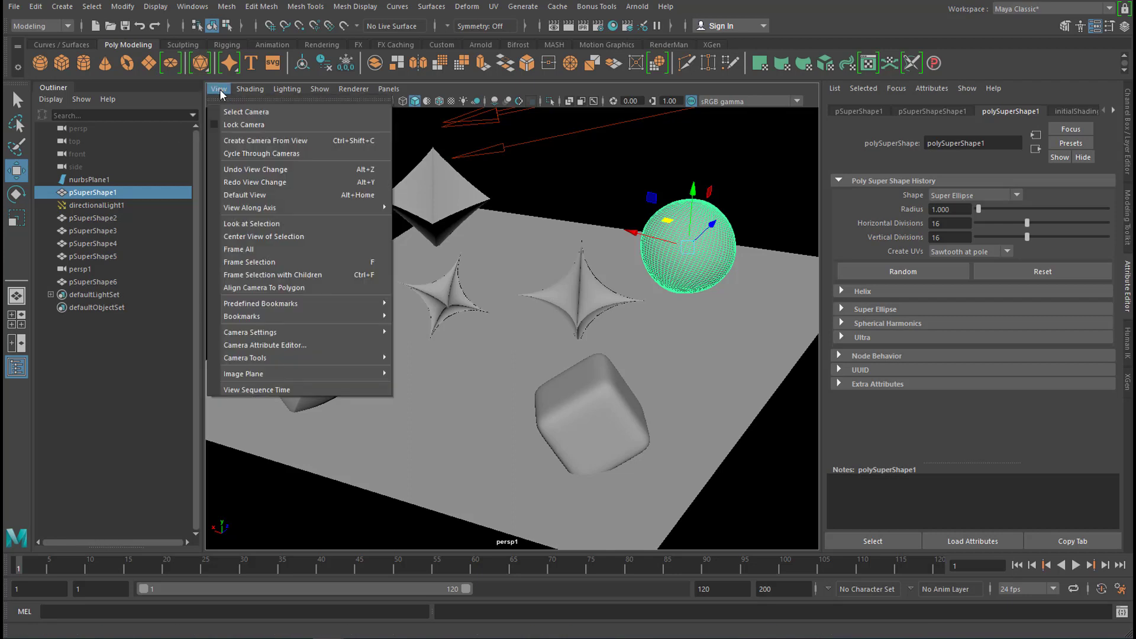
pyautogui.click(300, 142)
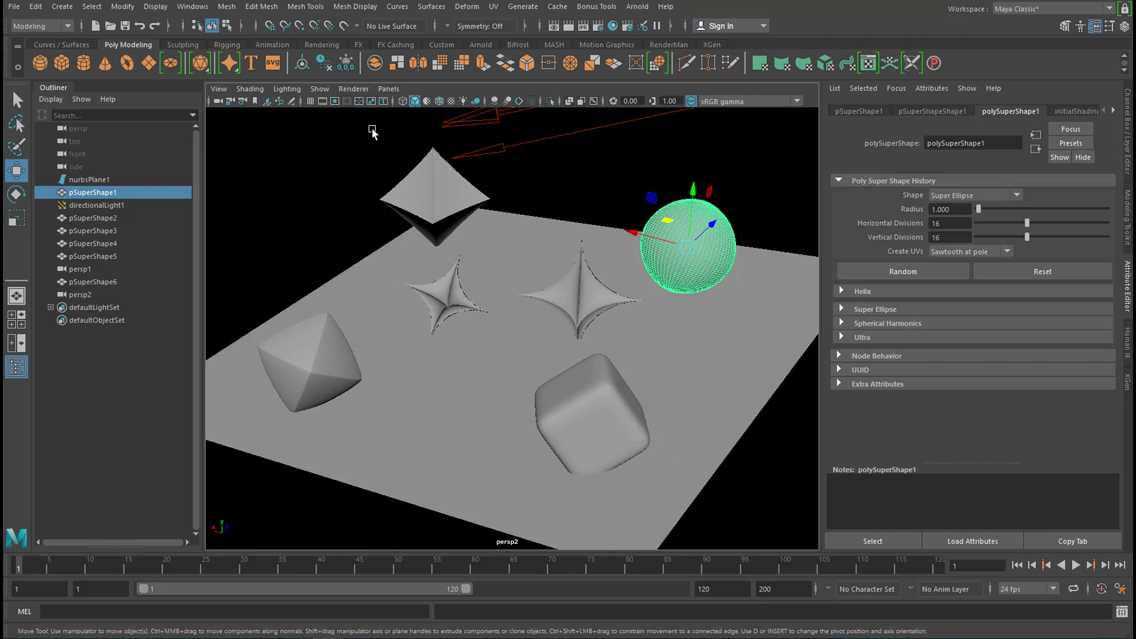
pyautogui.click(353, 89)
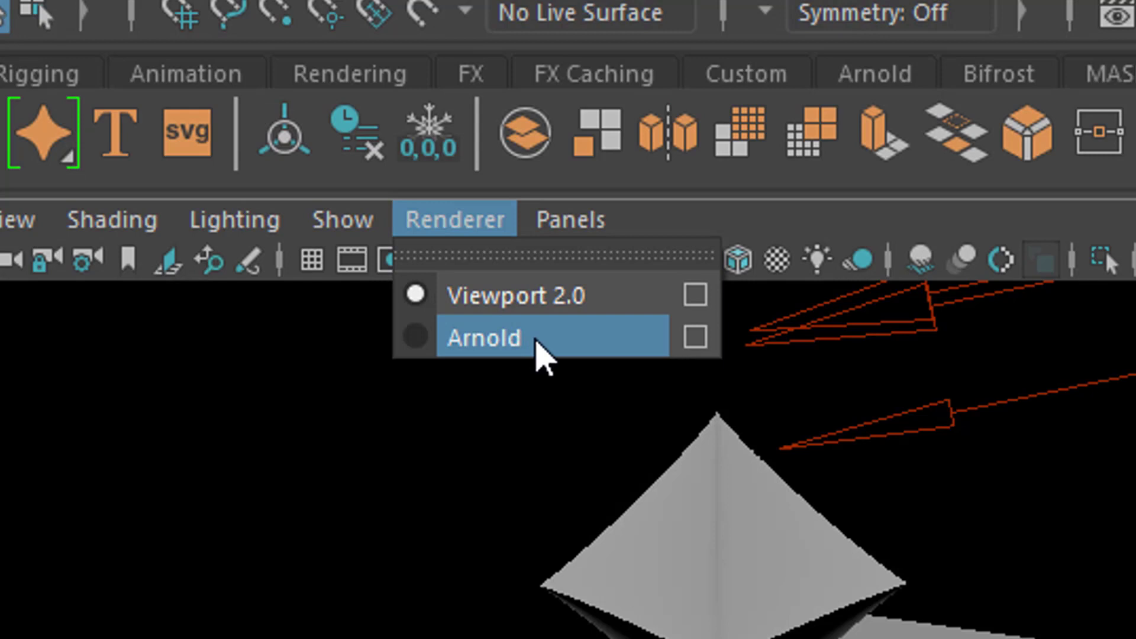
pyautogui.click(538, 346)
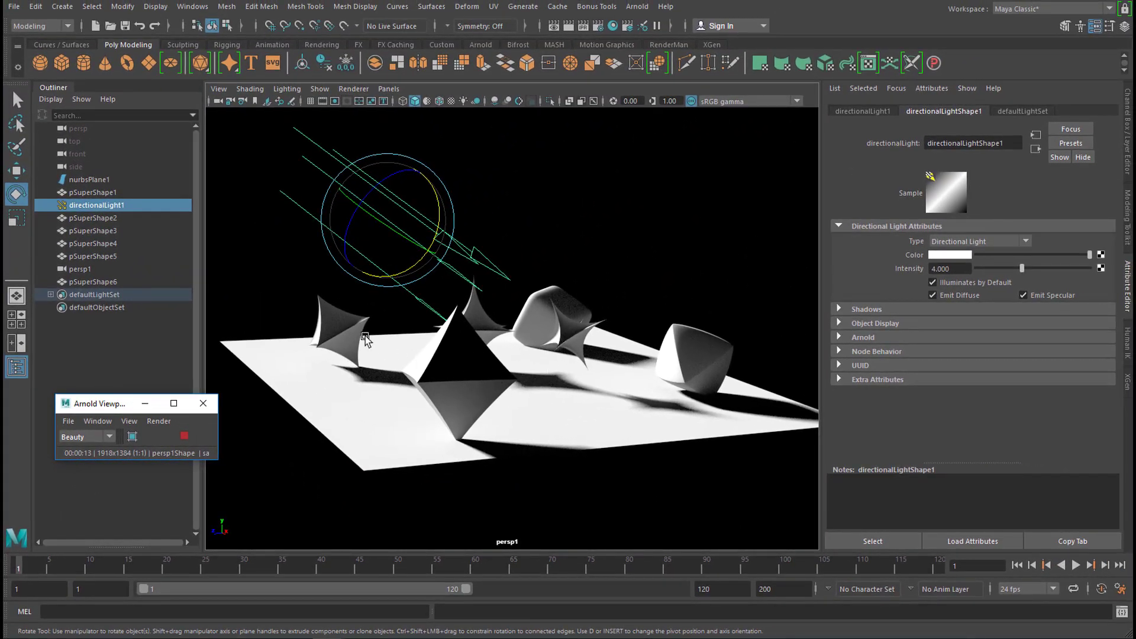
# Slide the rounded cube pSuperShape5 left along X, then select pSuperShape6 and the persp1 camera
pyautogui.click(686, 386)
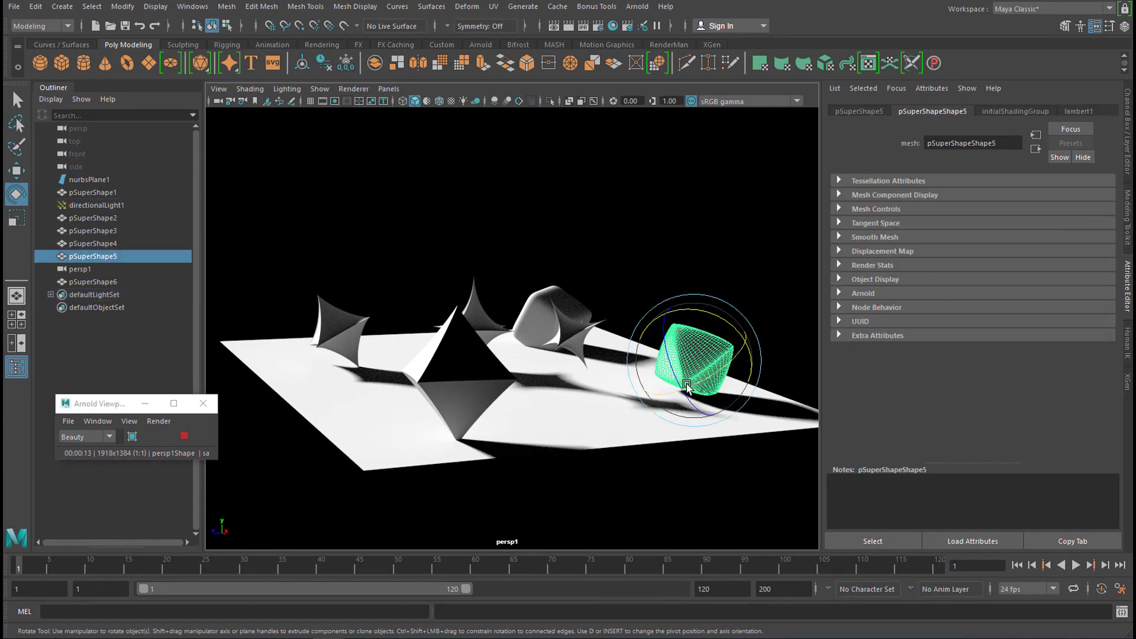
pyautogui.press('w')
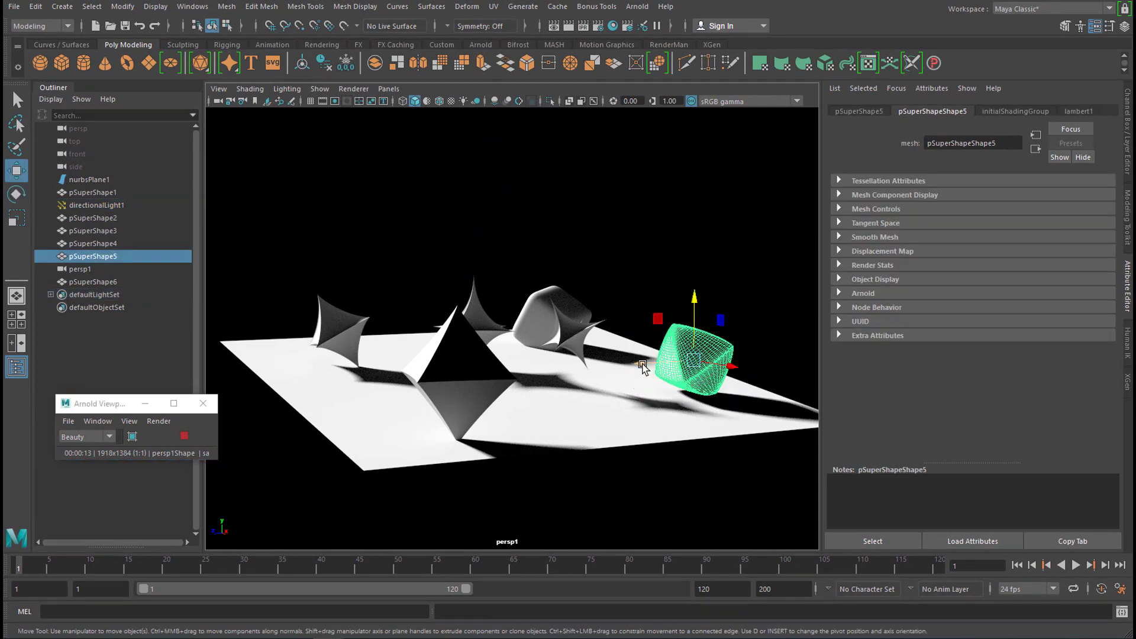
pyautogui.moveTo(643, 368); pyautogui.dragTo(620, 370)
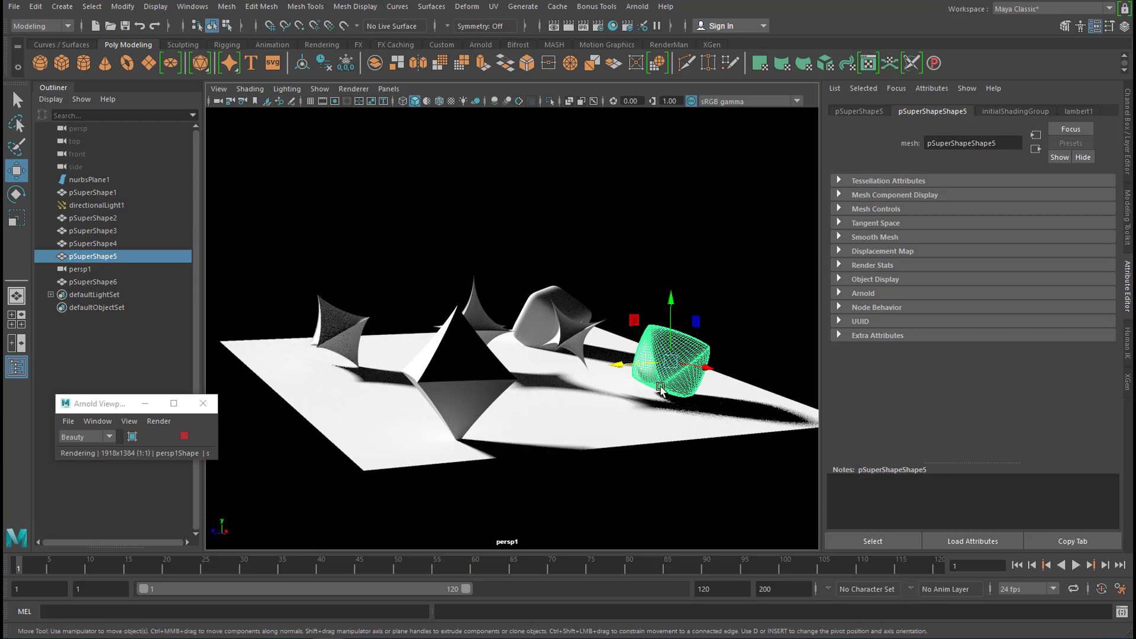
pyautogui.click(578, 349)
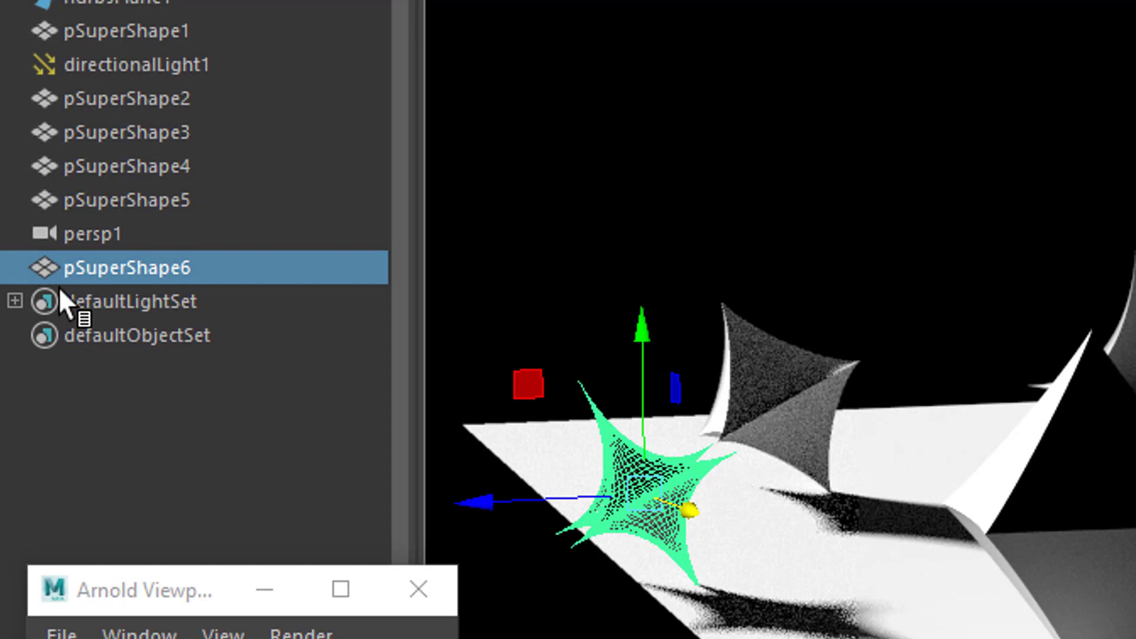
pyautogui.click(56, 233)
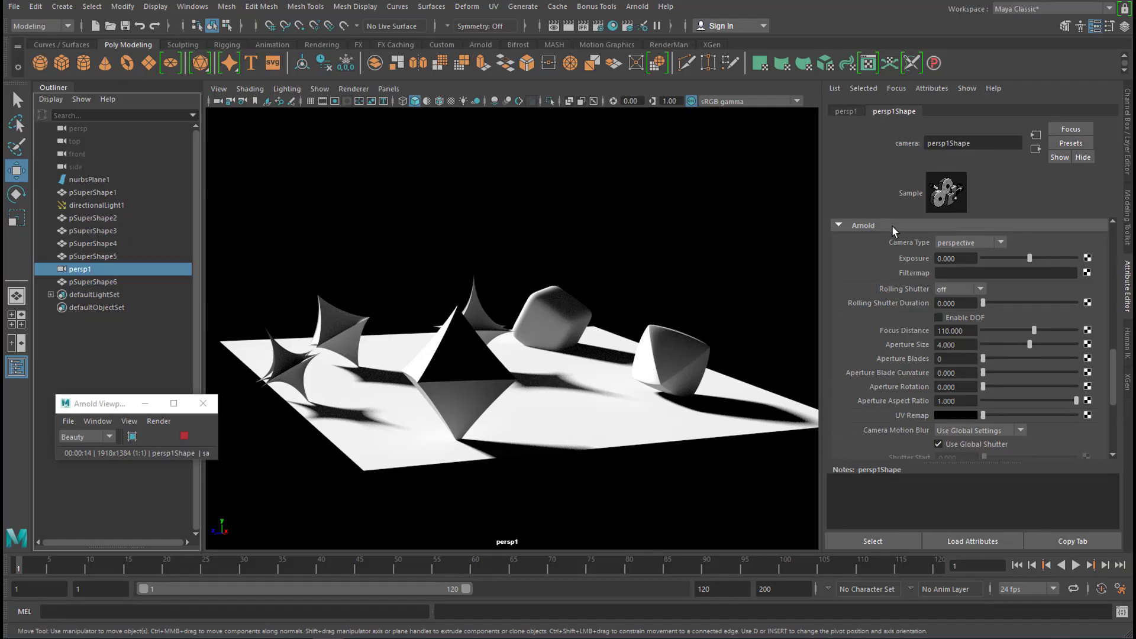
pyautogui.click(838, 226)
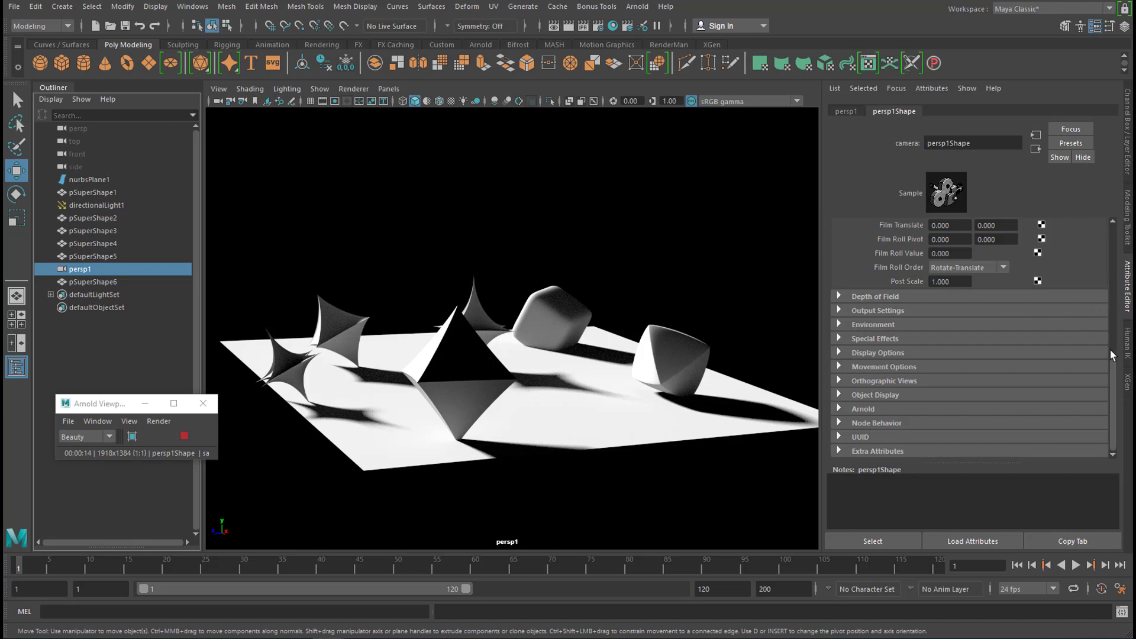
pyautogui.scroll(5, 957, 363)
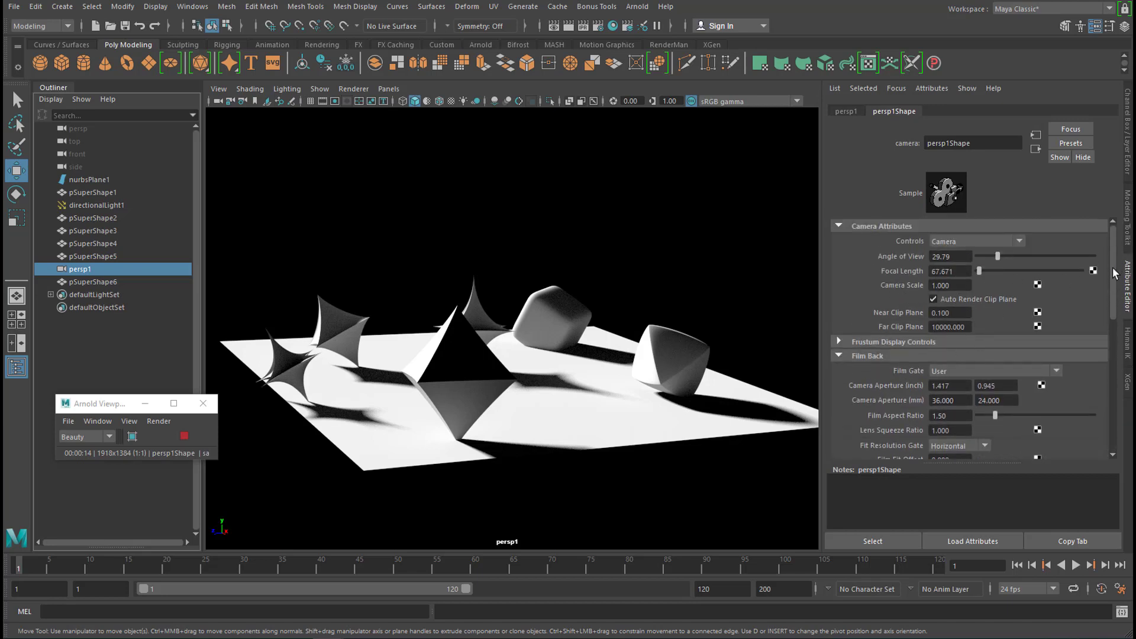
pyautogui.scroll(-7, 1115, 273)
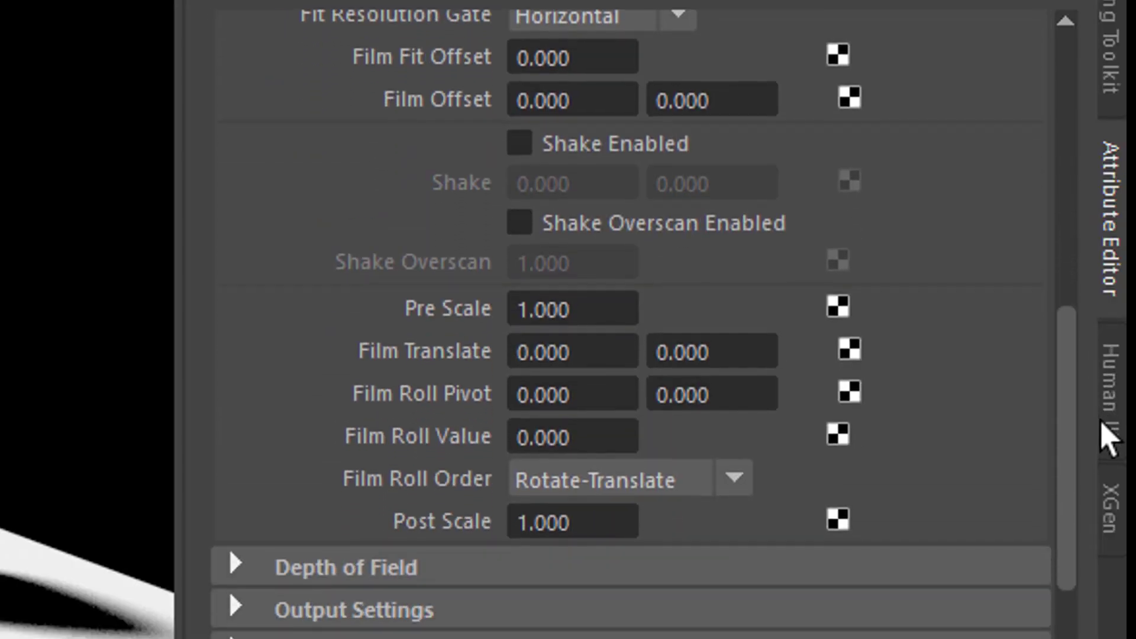
pyautogui.scroll(-1, 405, 578)
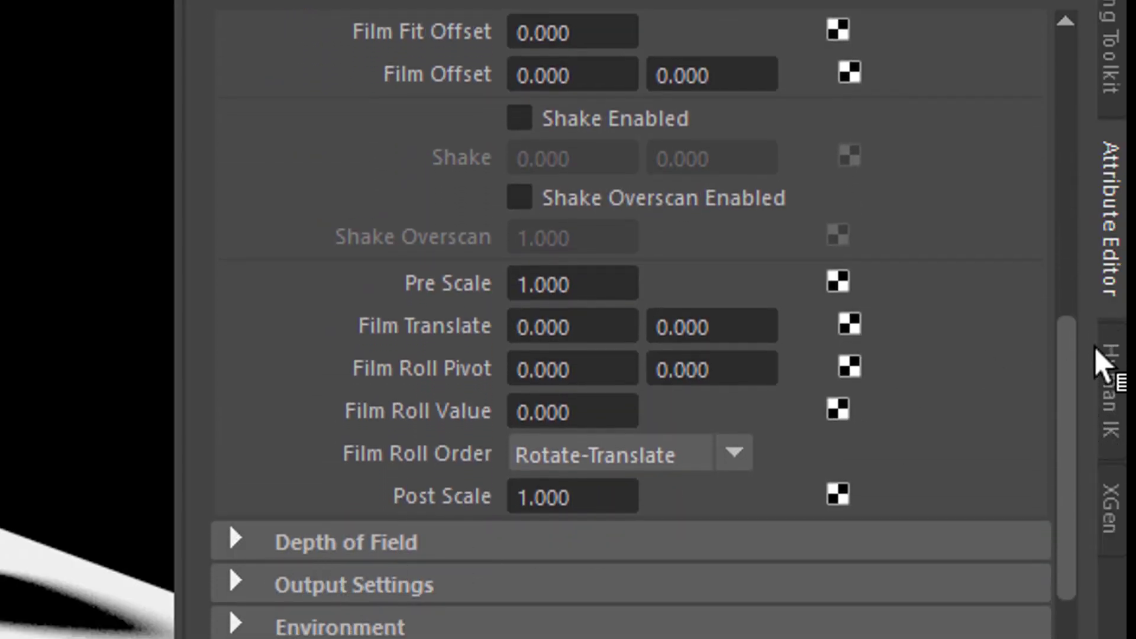
pyautogui.moveTo(1075, 371); pyautogui.dragTo(1082, 514)
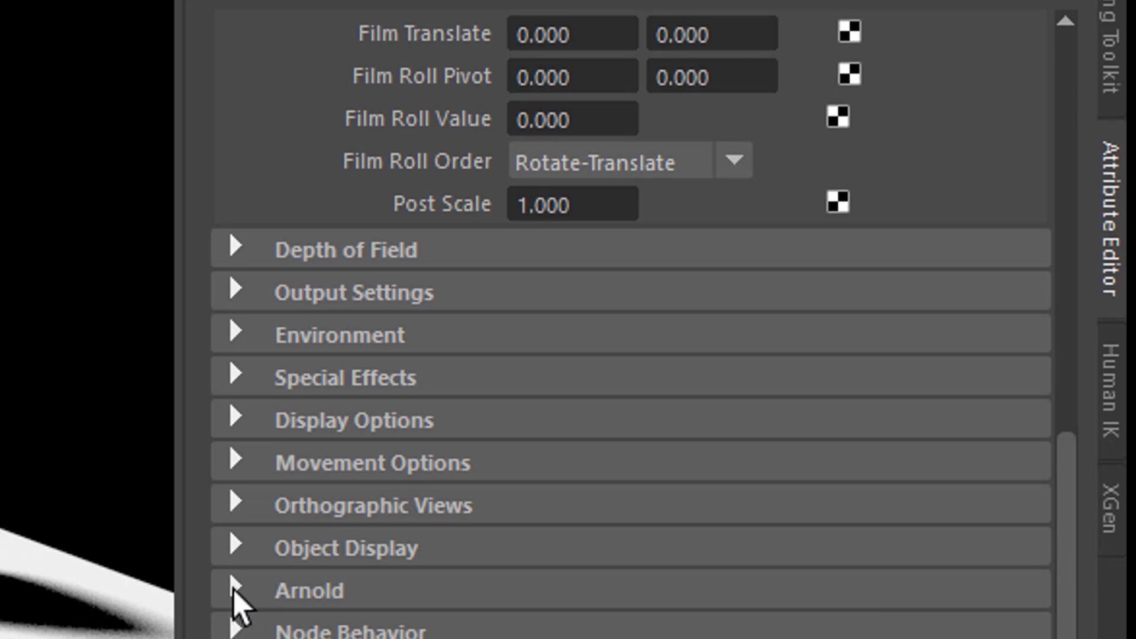
pyautogui.click(235, 589)
pyautogui.scroll(-2, 1072, 450)
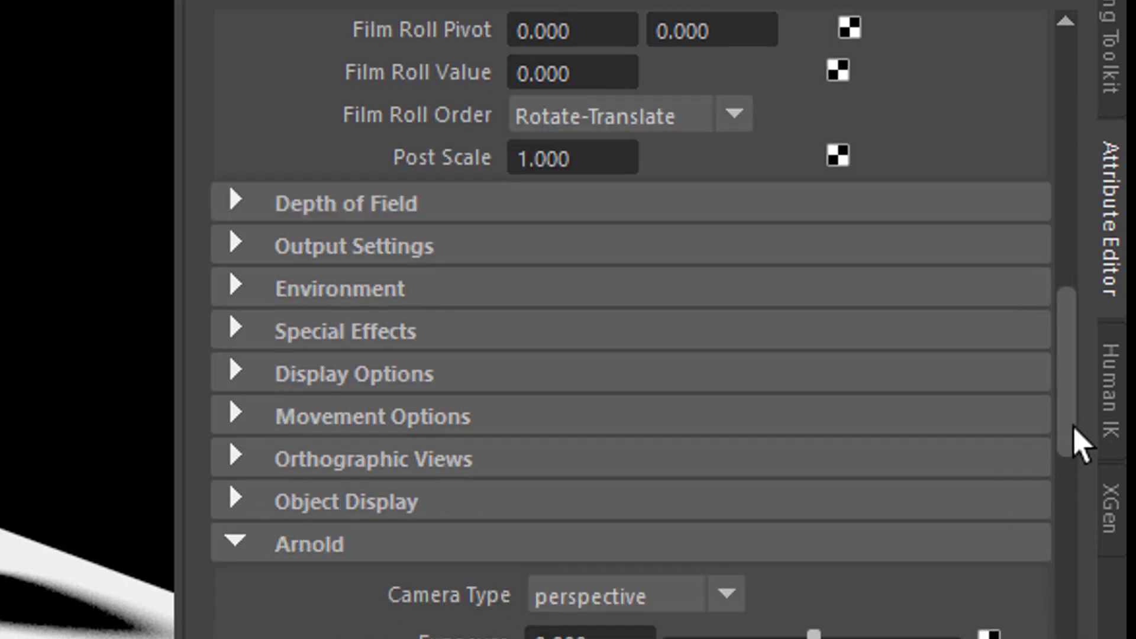
pyautogui.moveTo(1074, 426); pyautogui.dragTo(1086, 554)
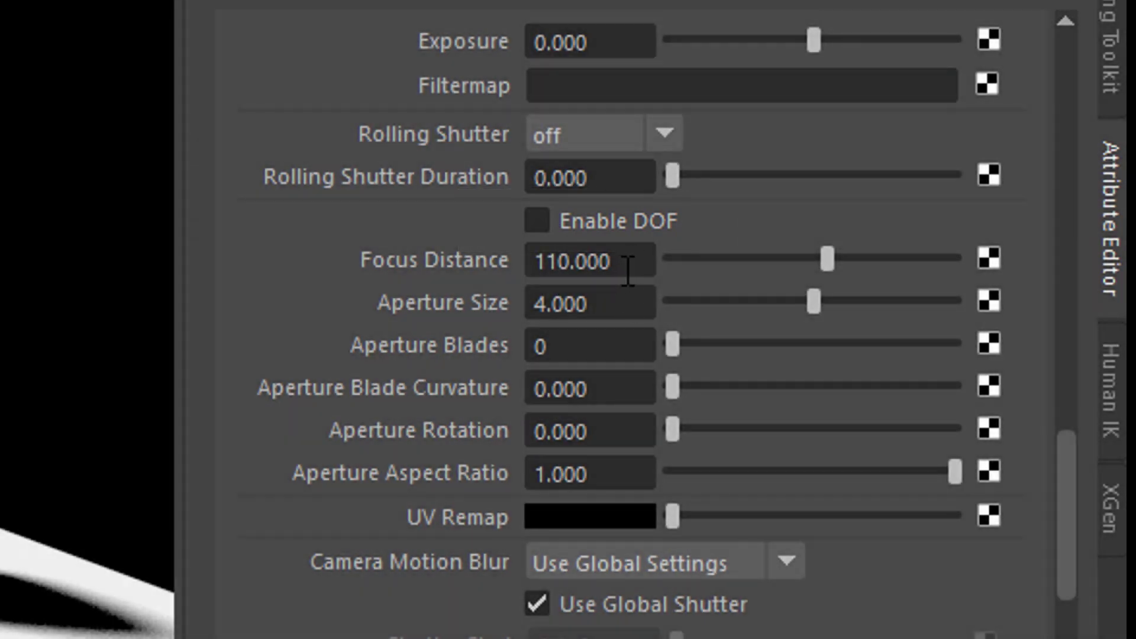
# Set persp1's Focus Distance to 5 and Aperture Size to 0, then enable DOF
pyautogui.moveTo(627, 261); pyautogui.dragTo(423, 251)
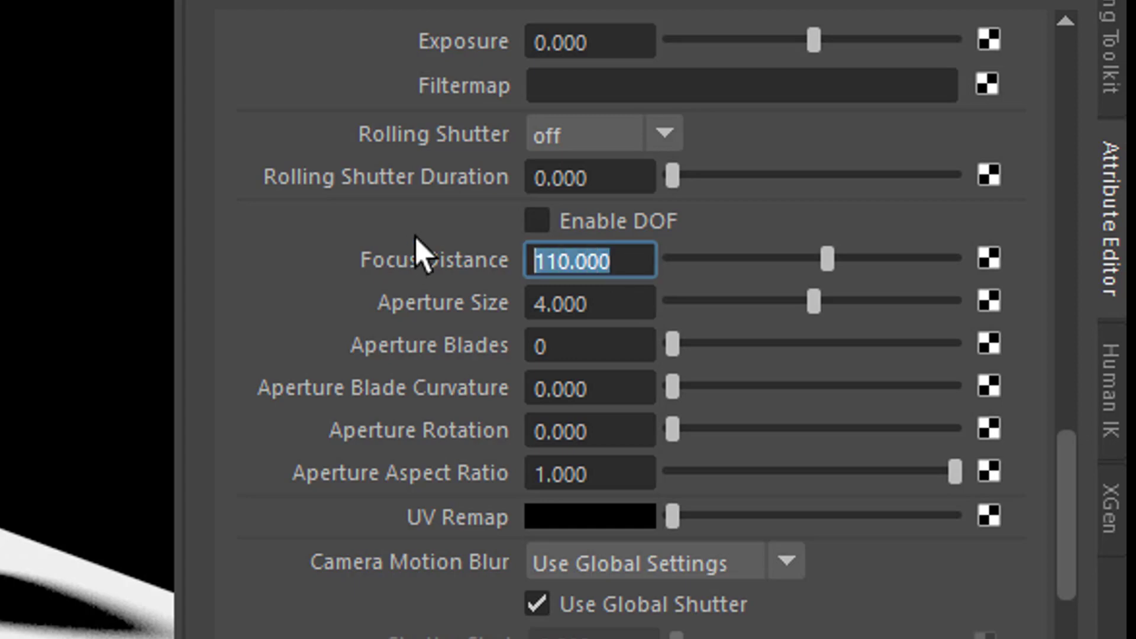
pyautogui.write('5')
pyautogui.press('Return')
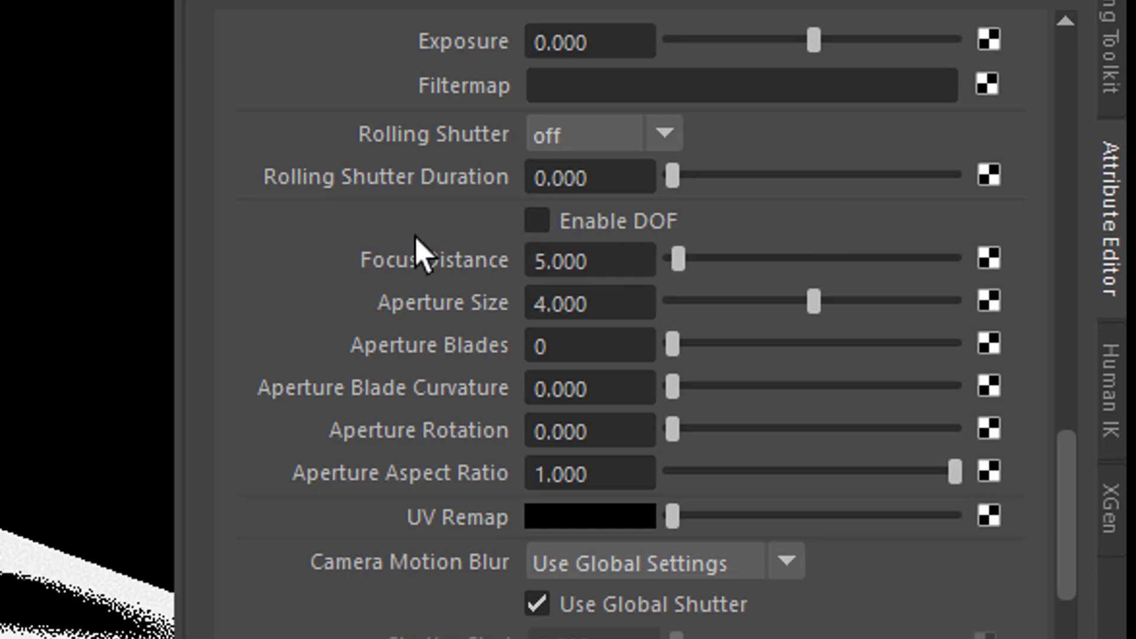
pyautogui.moveTo(616, 304); pyautogui.dragTo(494, 309)
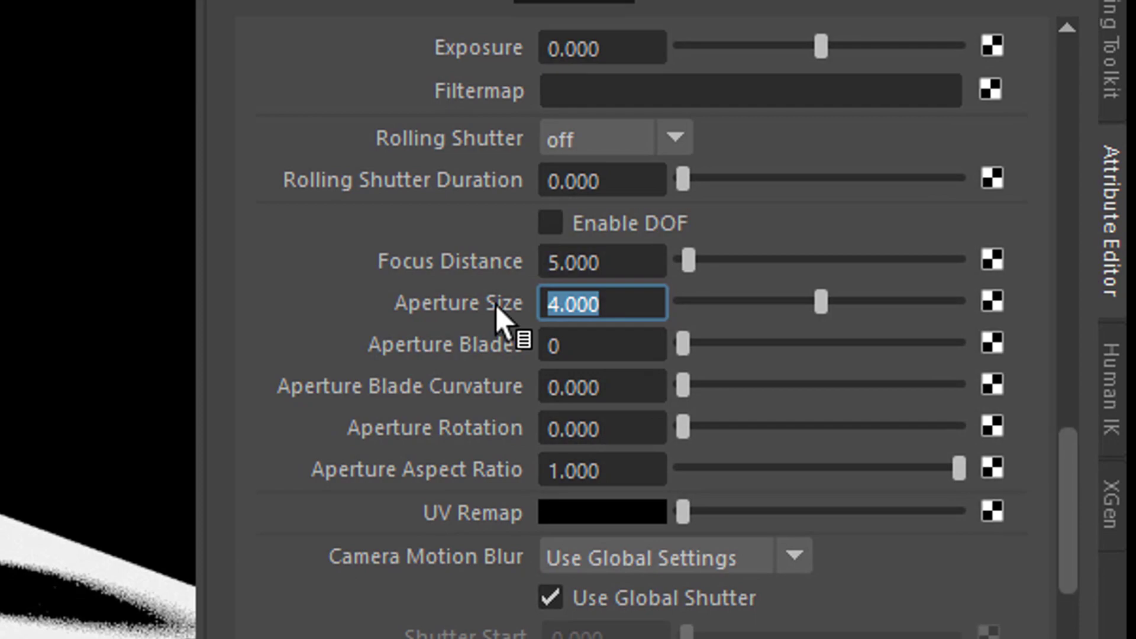
pyautogui.write('0')
pyautogui.press('Return')
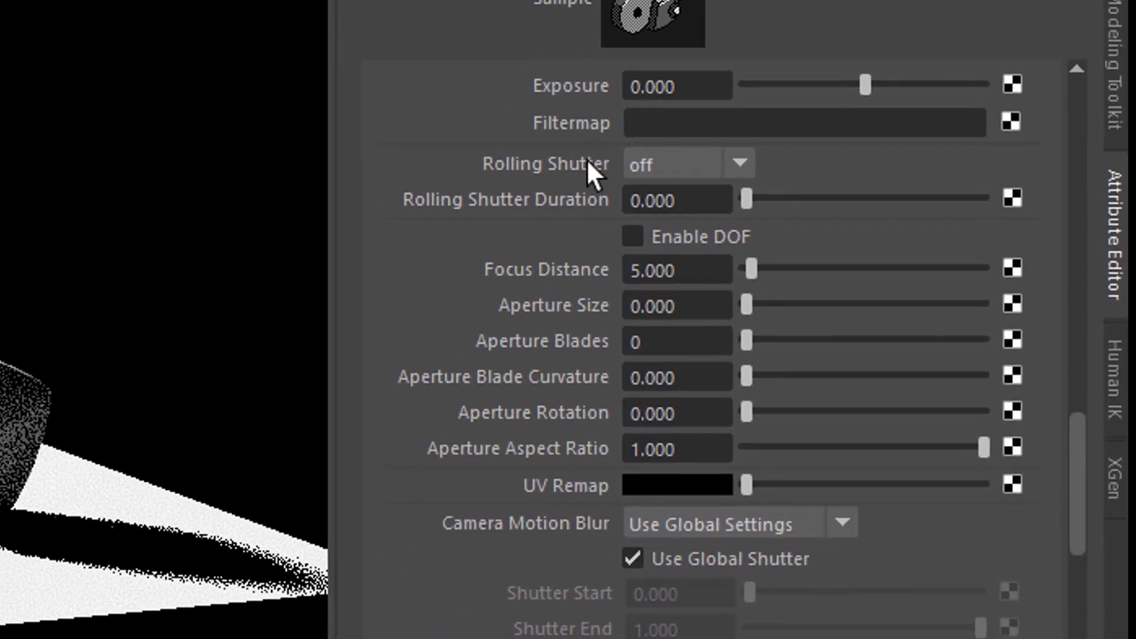
pyautogui.click(633, 236)
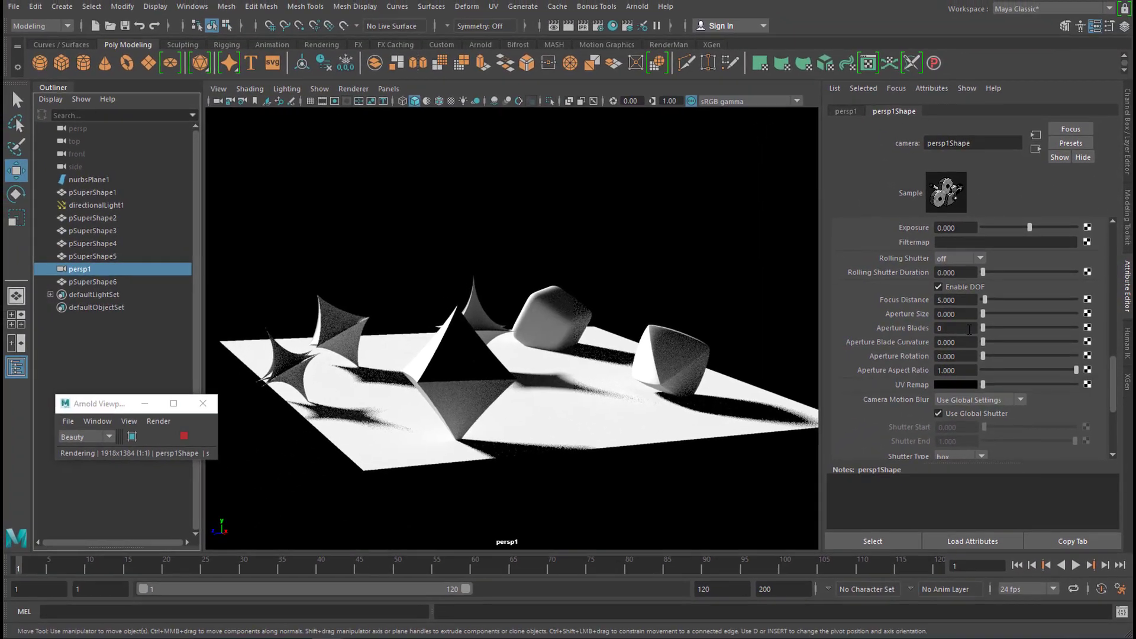
# Set the camera's Aperture Size to 1, then change it to 0.1
pyautogui.click(963, 315)
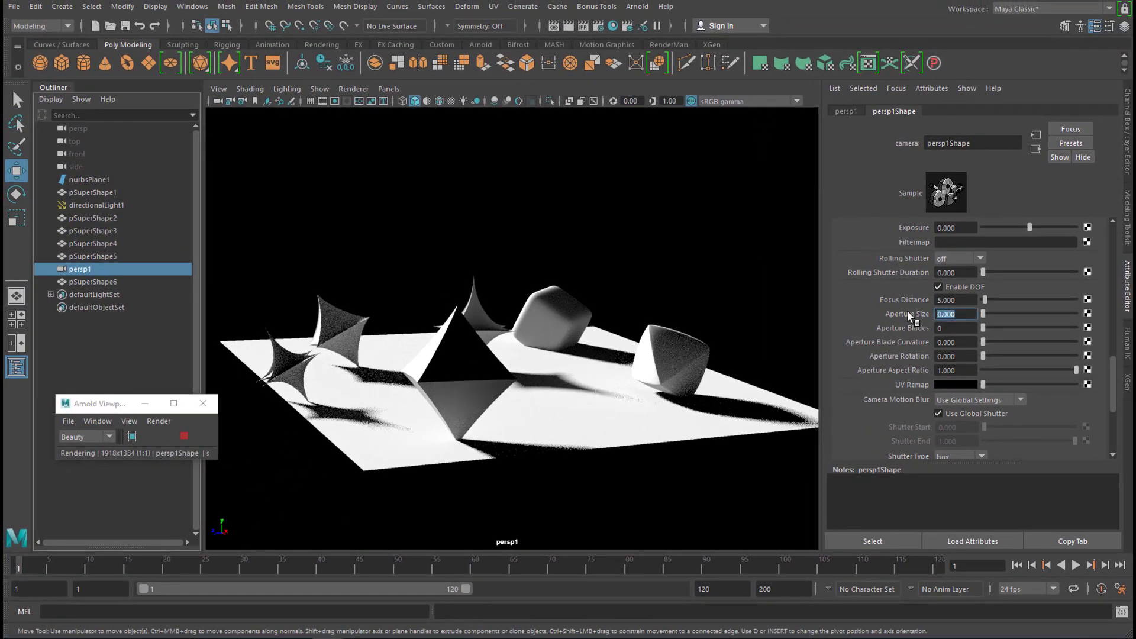
pyautogui.press('Return')
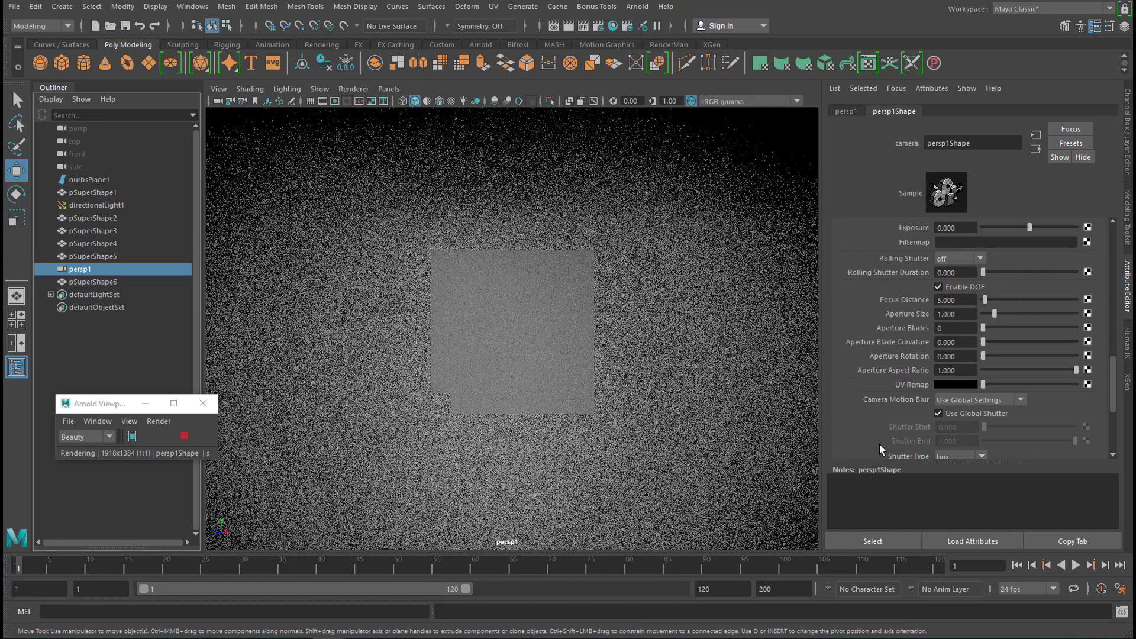
pyautogui.doubleClick(954, 313)
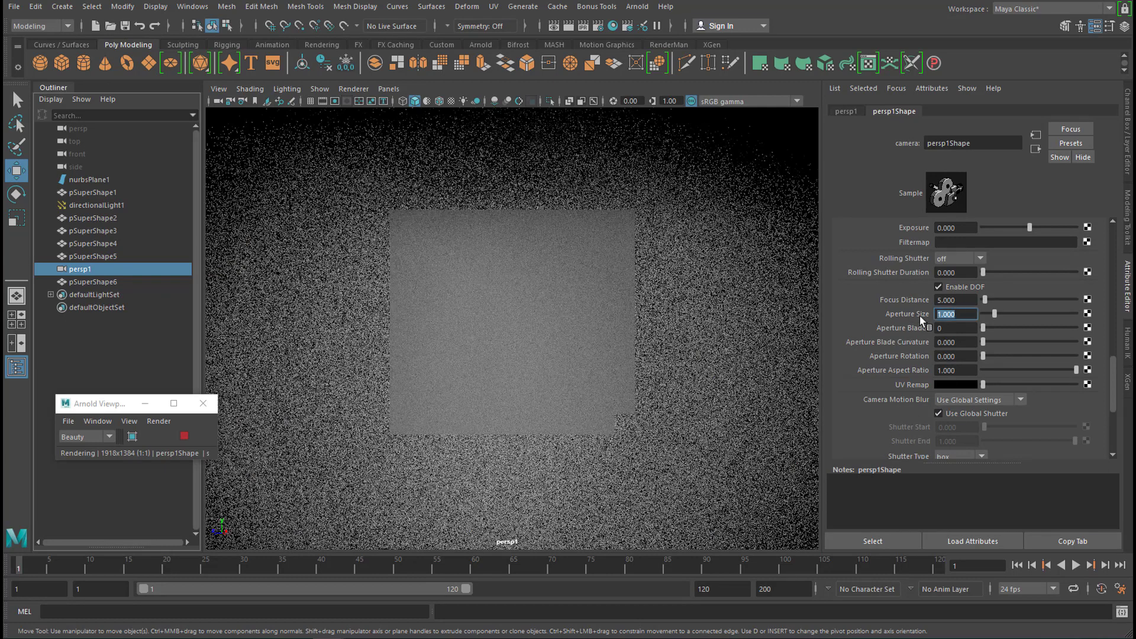
pyautogui.write('0.1')
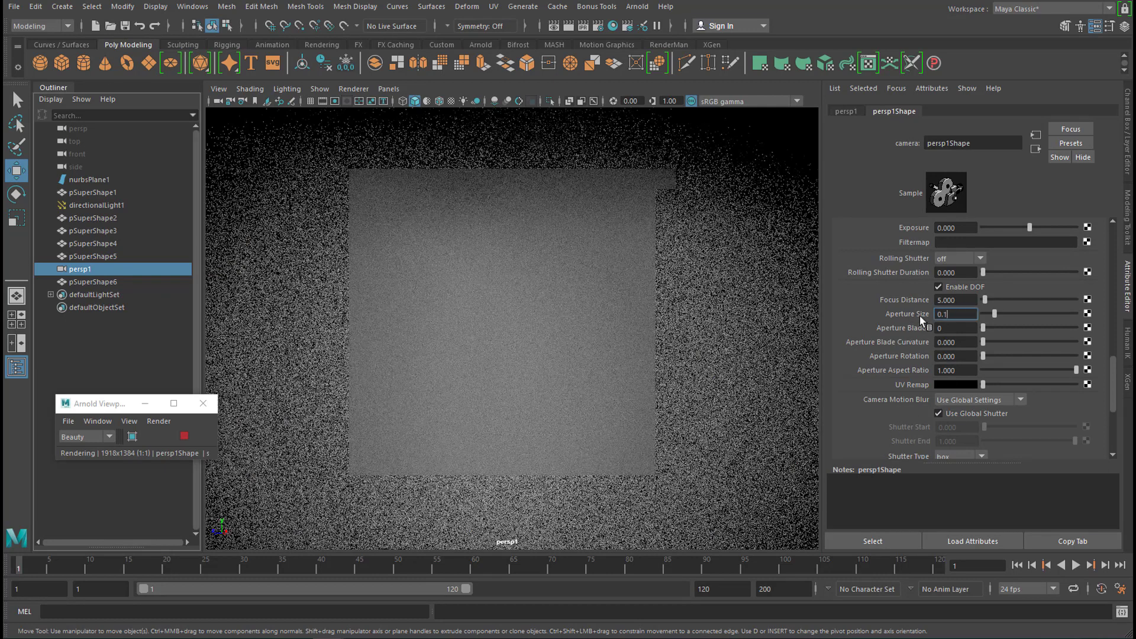
pyautogui.press('Return')
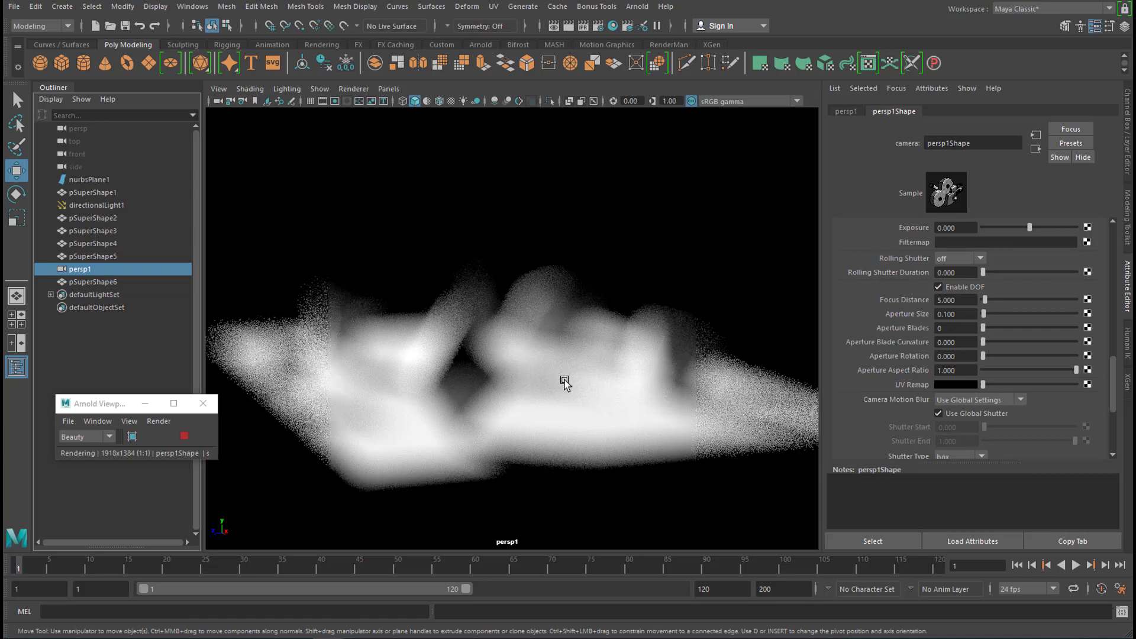
# Leave the viewport renderer as Arnold and turn off Enable DOF on persp1
pyautogui.click(355, 89)
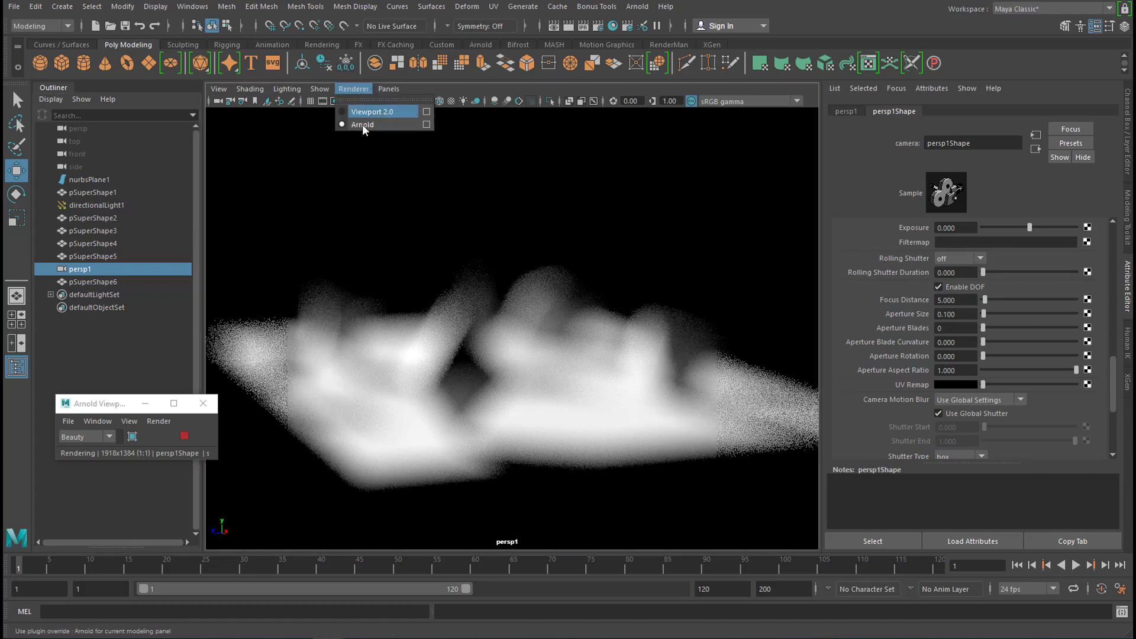
pyautogui.click(365, 102)
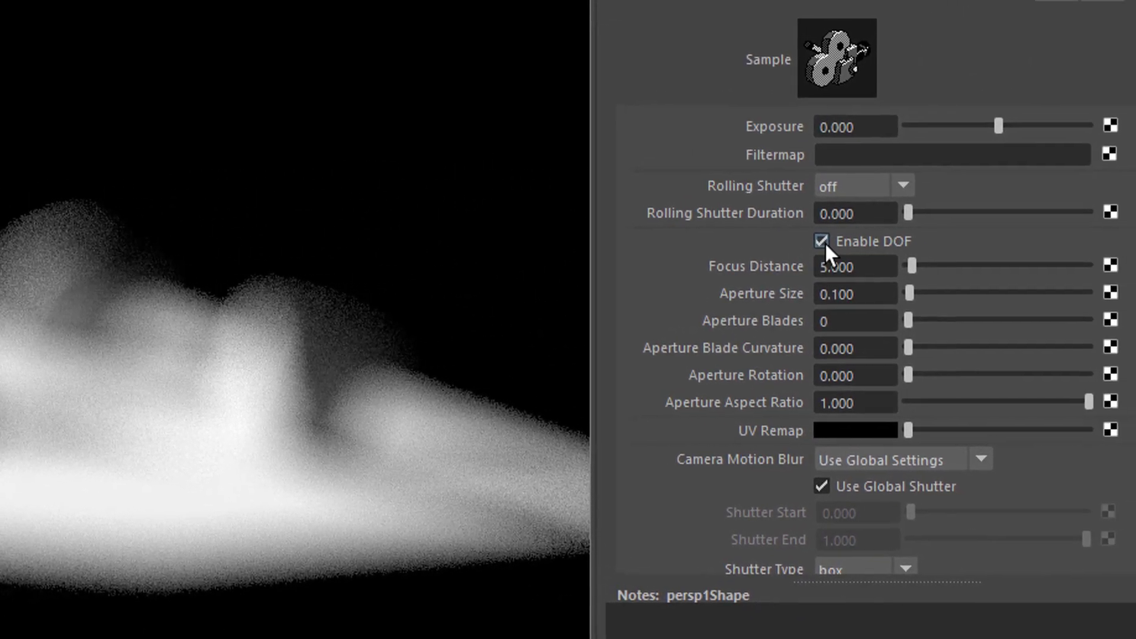
pyautogui.click(984, 231)
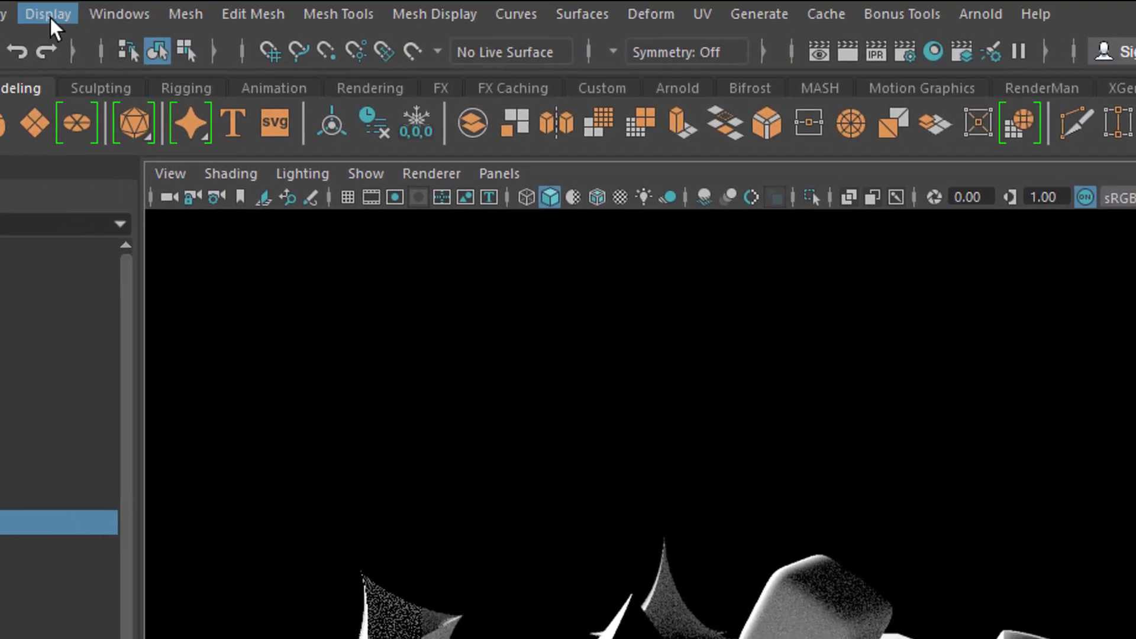
pyautogui.click(49, 13)
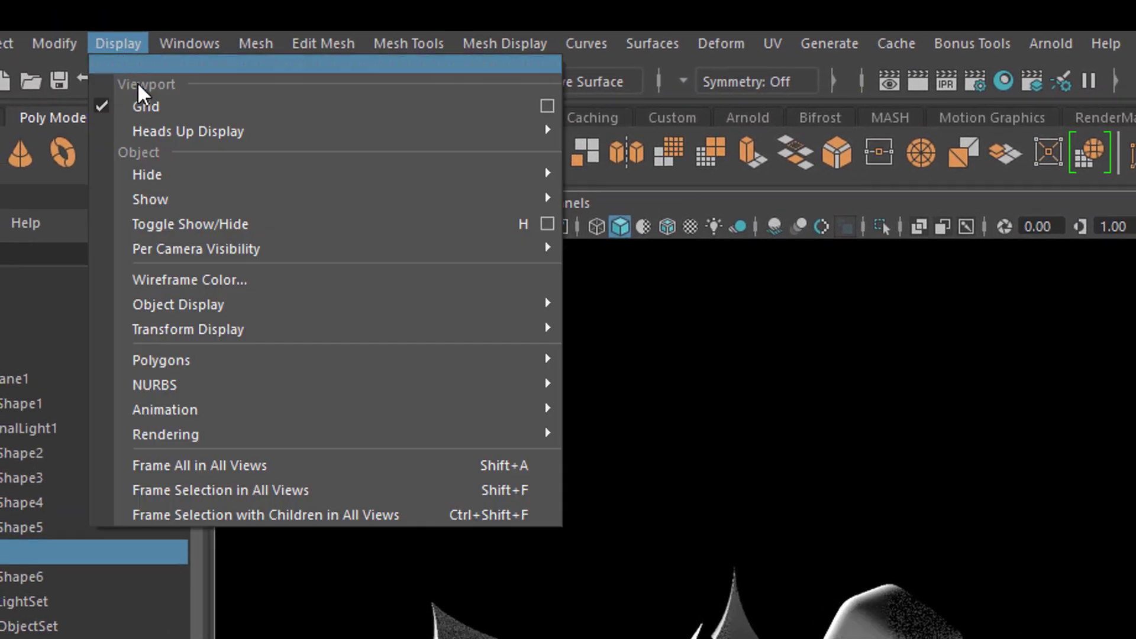
# Turn on the Heads Up Display Object Details readout in the viewport
pyautogui.moveTo(198, 134)
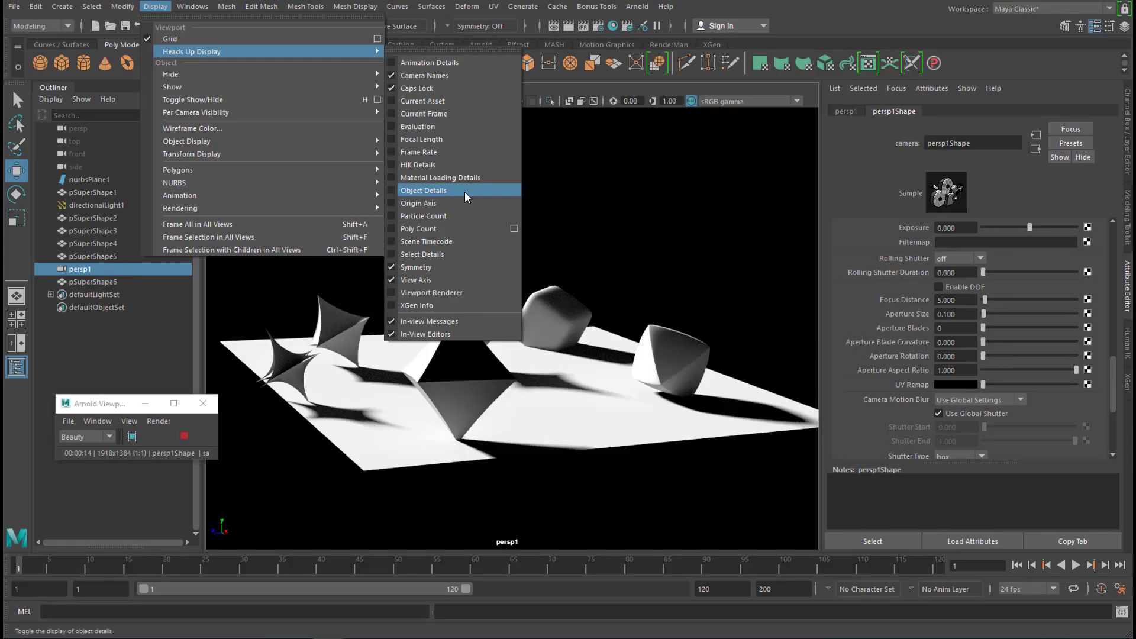
pyautogui.click(463, 191)
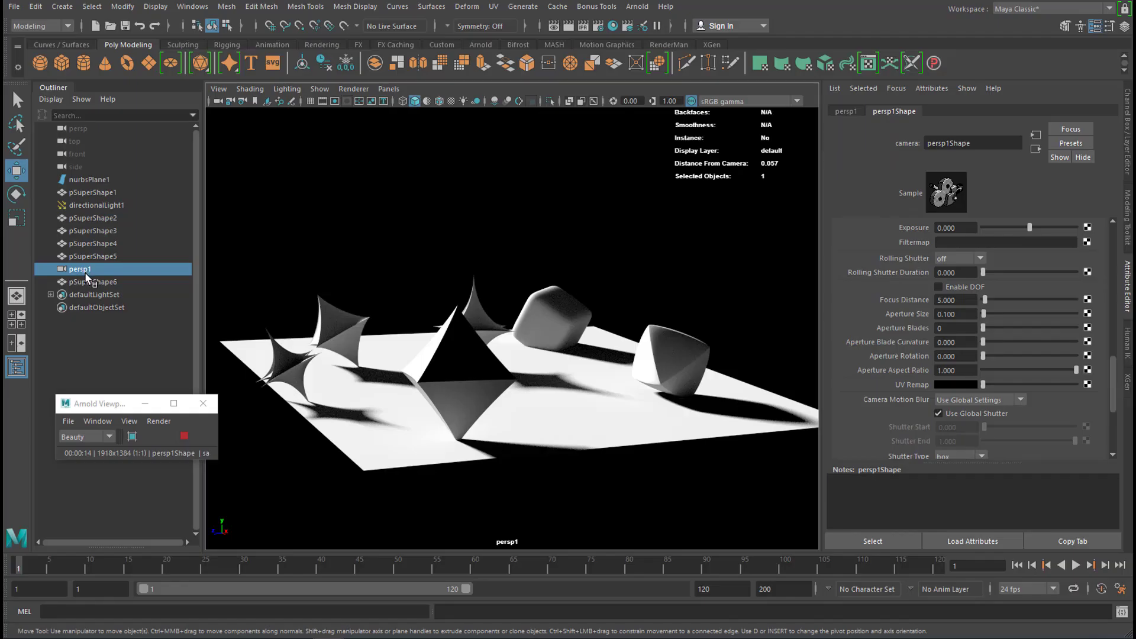
# Select the central pyramid to read its 98.349 camera distance, then hide Object Details
pyautogui.click(473, 365)
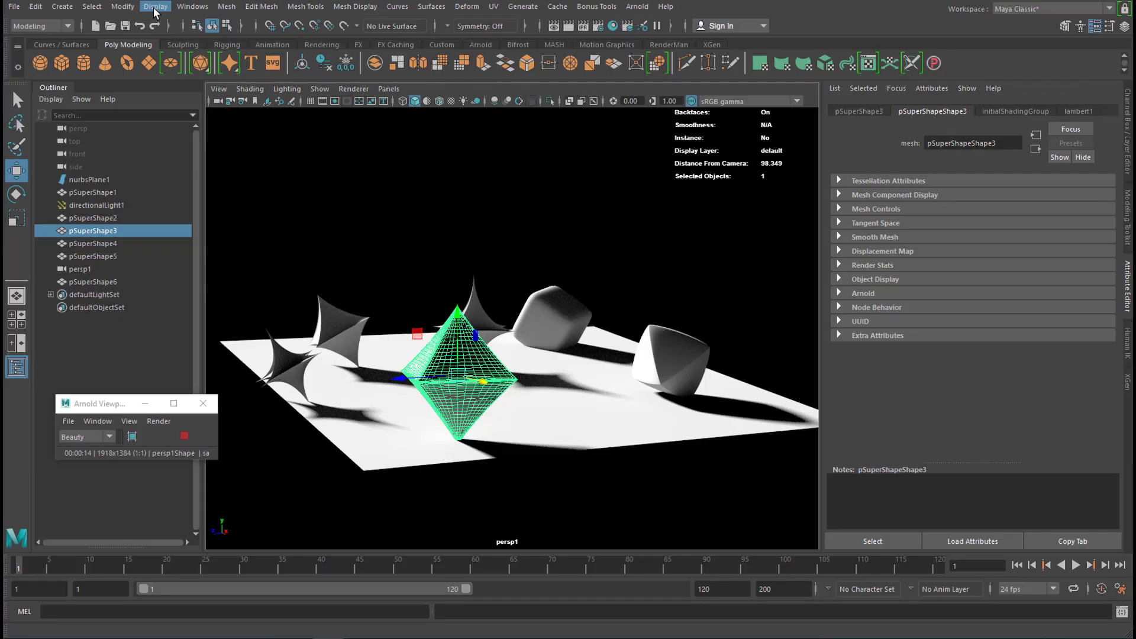
pyautogui.click(156, 6)
pyautogui.moveTo(204, 55)
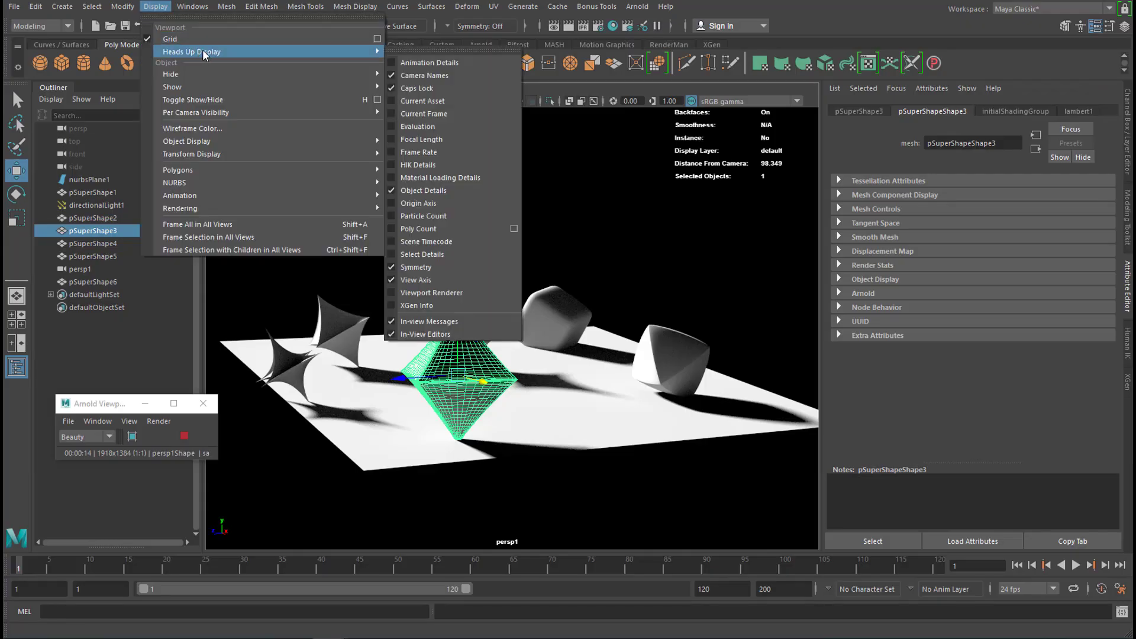
pyautogui.click(440, 191)
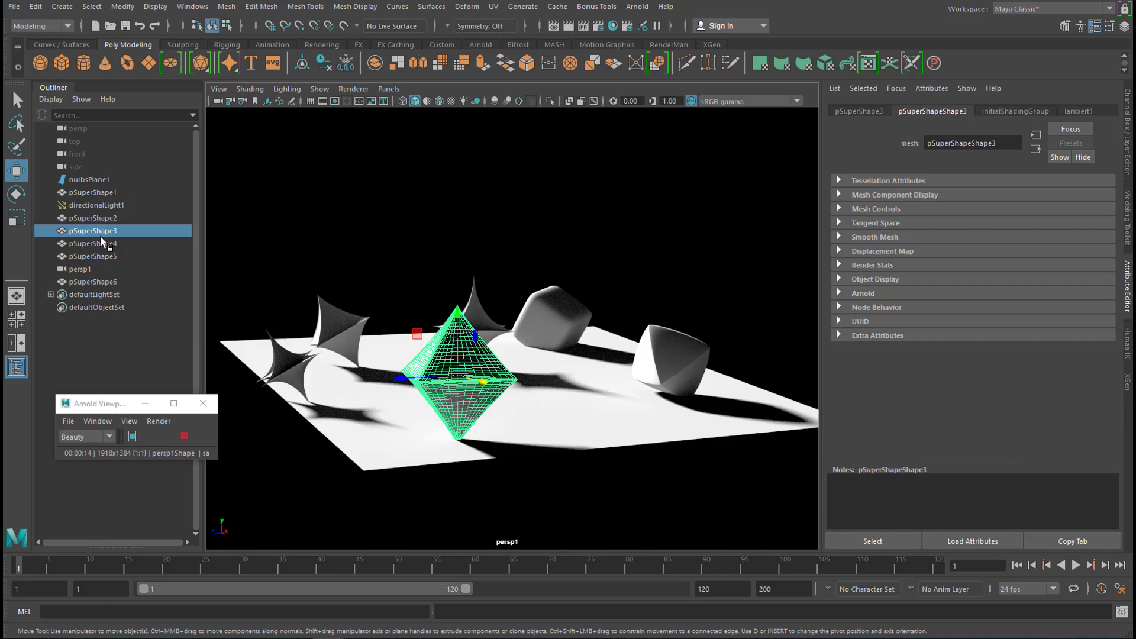
# On camera persp1, set Focus Distance to 98 and enable depth of field
pyautogui.click(81, 269)
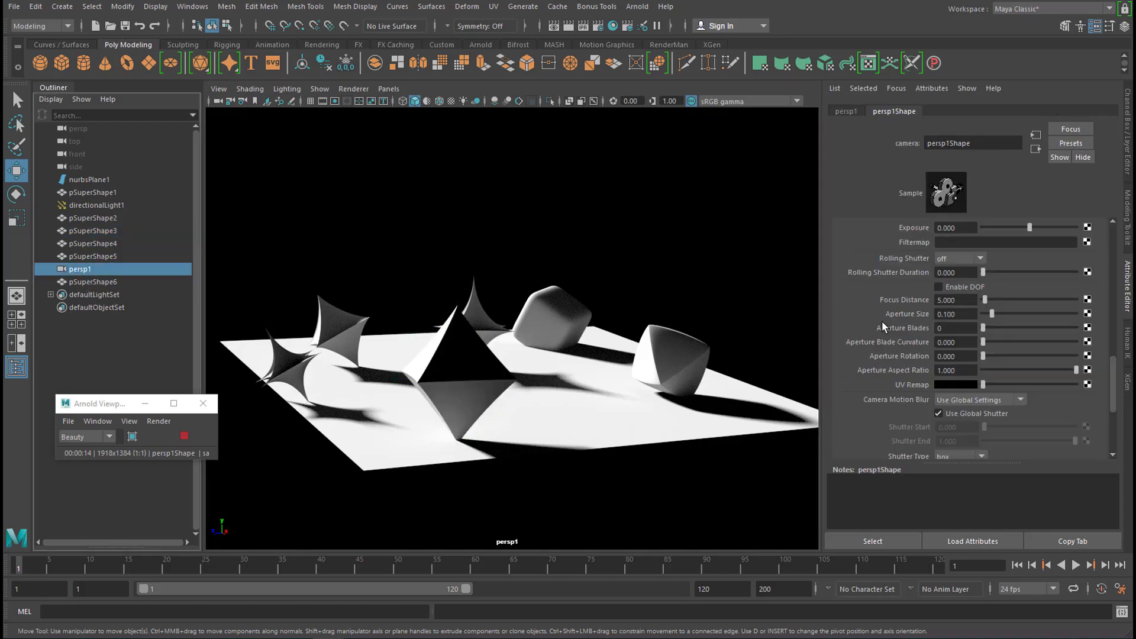
pyautogui.scroll(-5, 1083, 384)
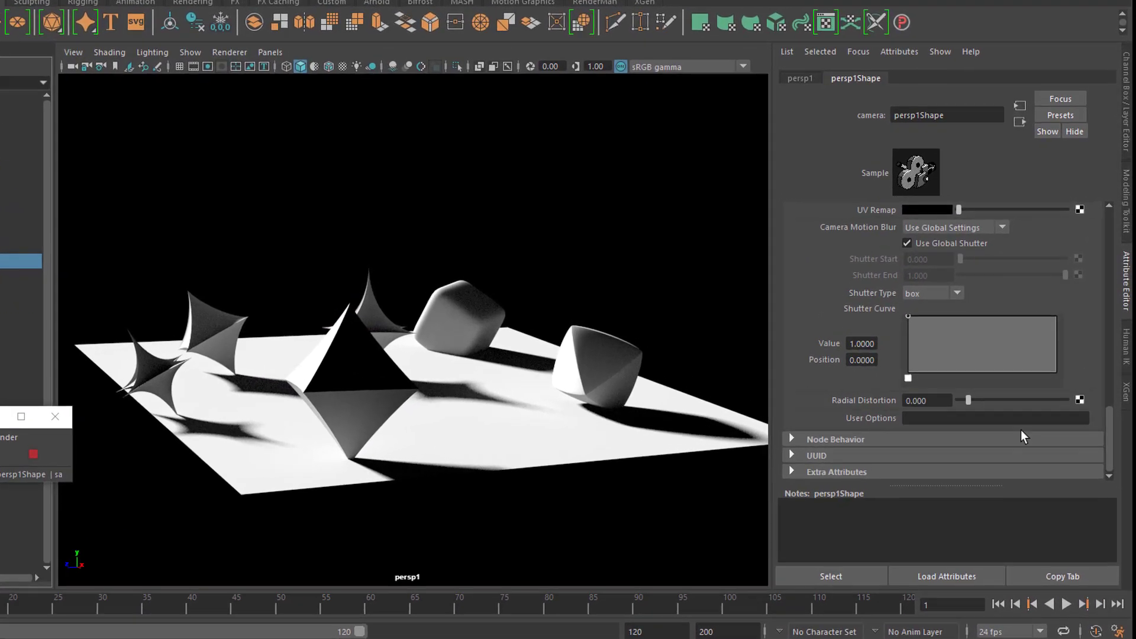
pyautogui.scroll(5, 1100, 414)
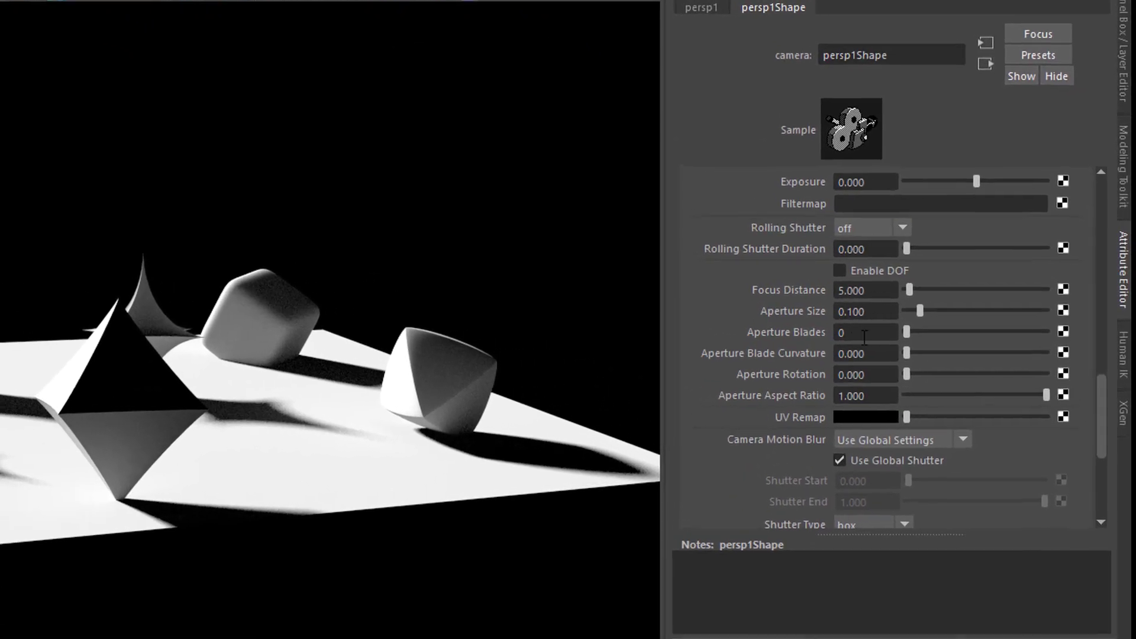
pyautogui.moveTo(881, 290); pyautogui.dragTo(811, 291)
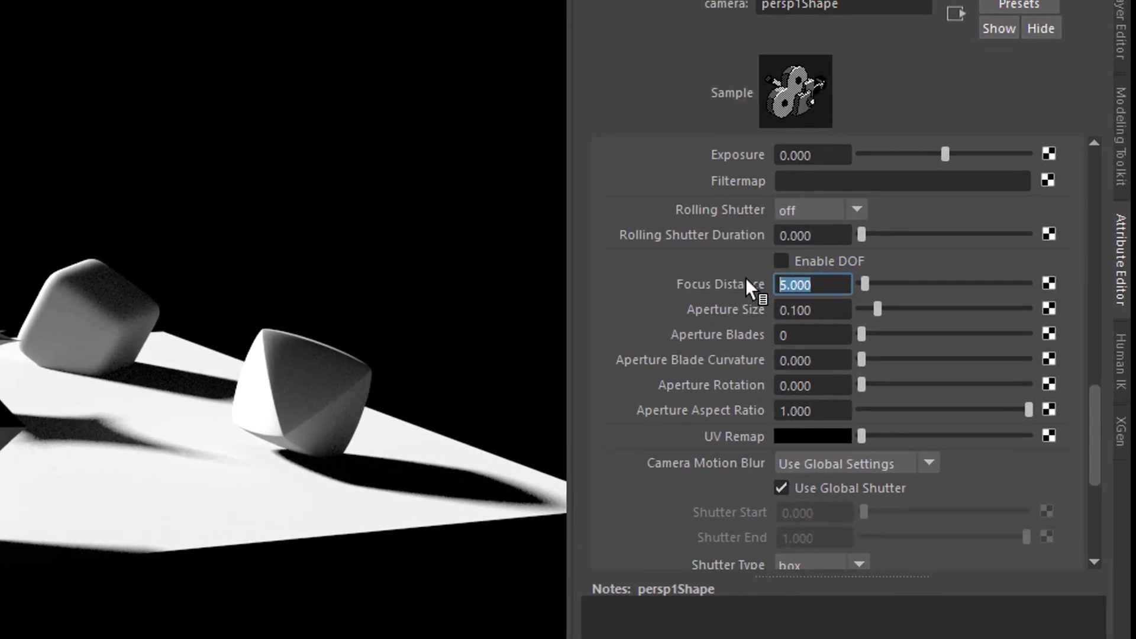
pyautogui.write('98')
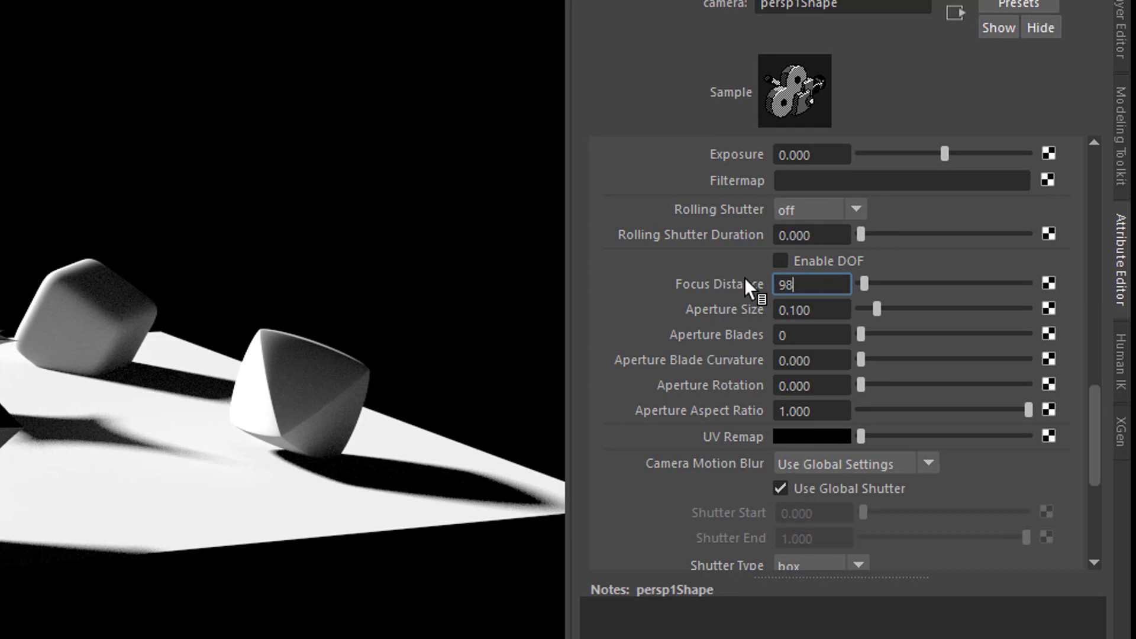
pyautogui.press('Return')
pyautogui.click(780, 261)
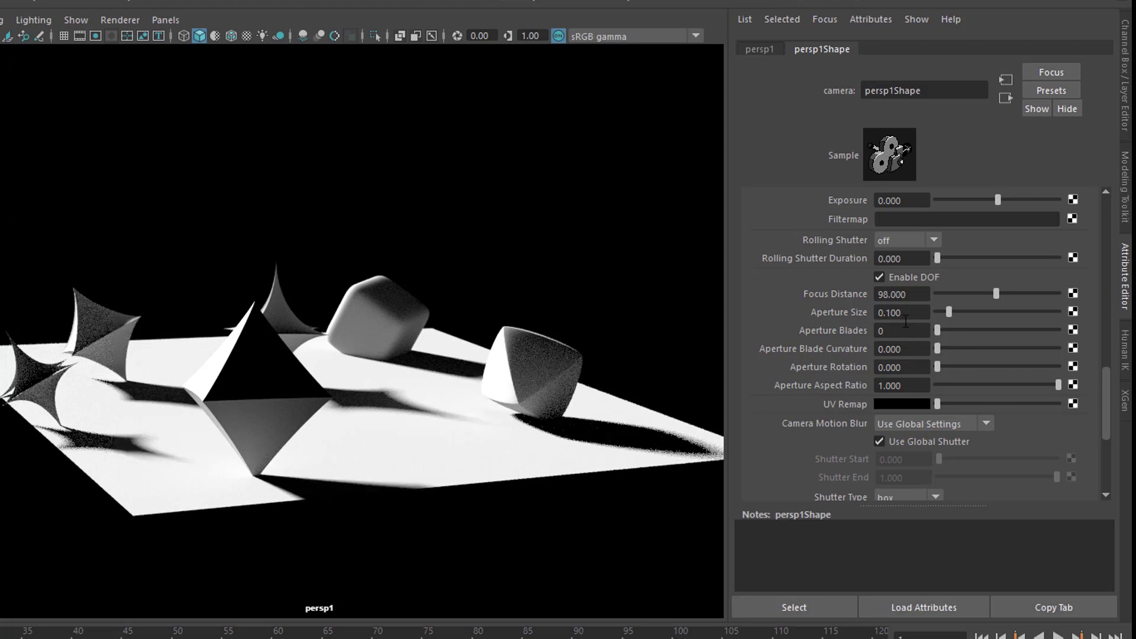
pyautogui.moveTo(1106, 385); pyautogui.dragTo(1125, 213)
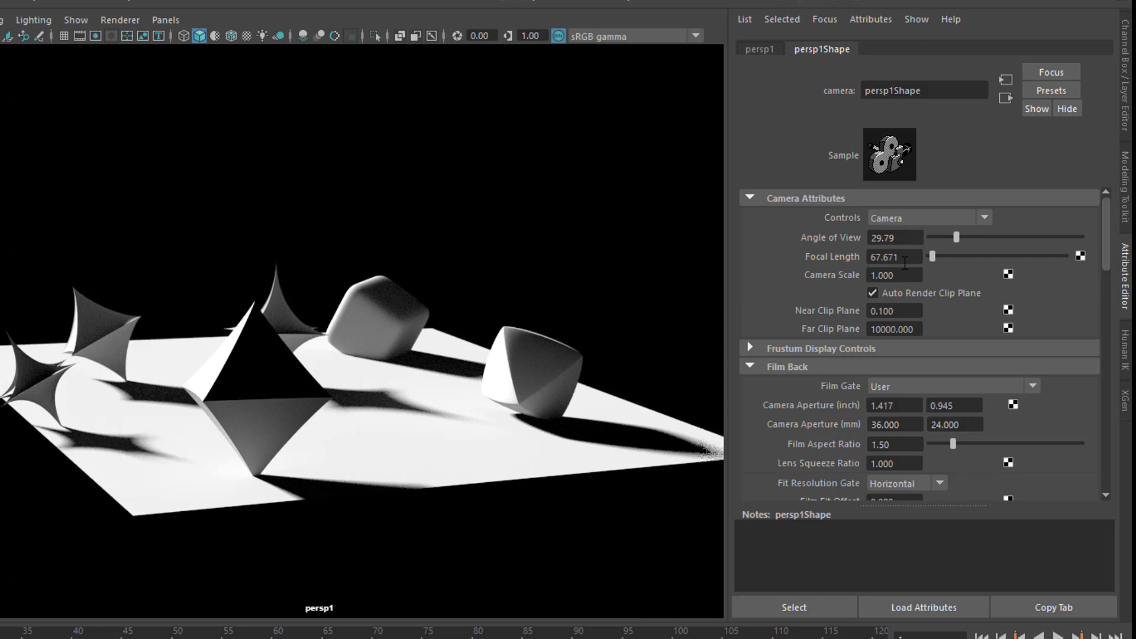
pyautogui.moveTo(1107, 257); pyautogui.dragTo(1102, 413)
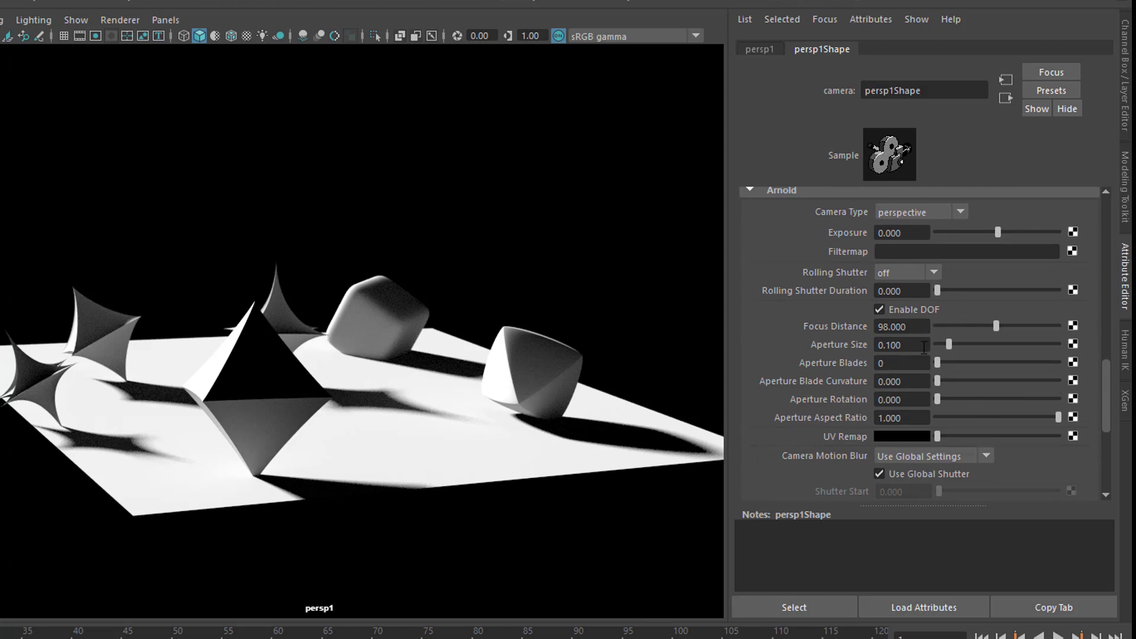
# Raise persp1's Aperture Size to 1 for stronger background blur
pyautogui.doubleClick(907, 345)
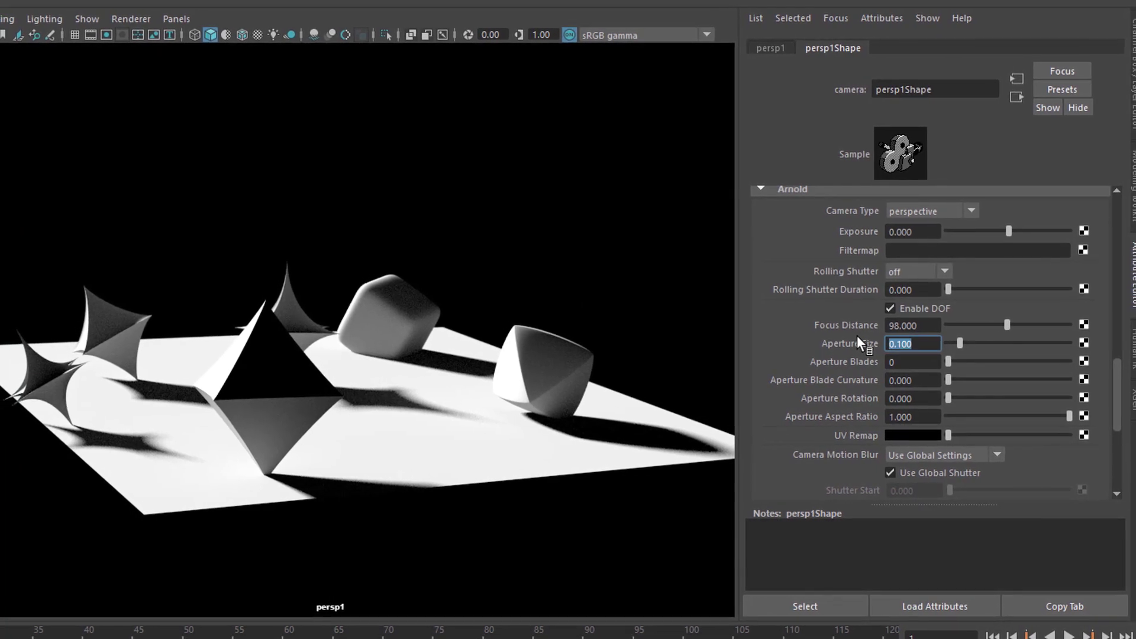
pyautogui.write('1')
pyautogui.press('Return')
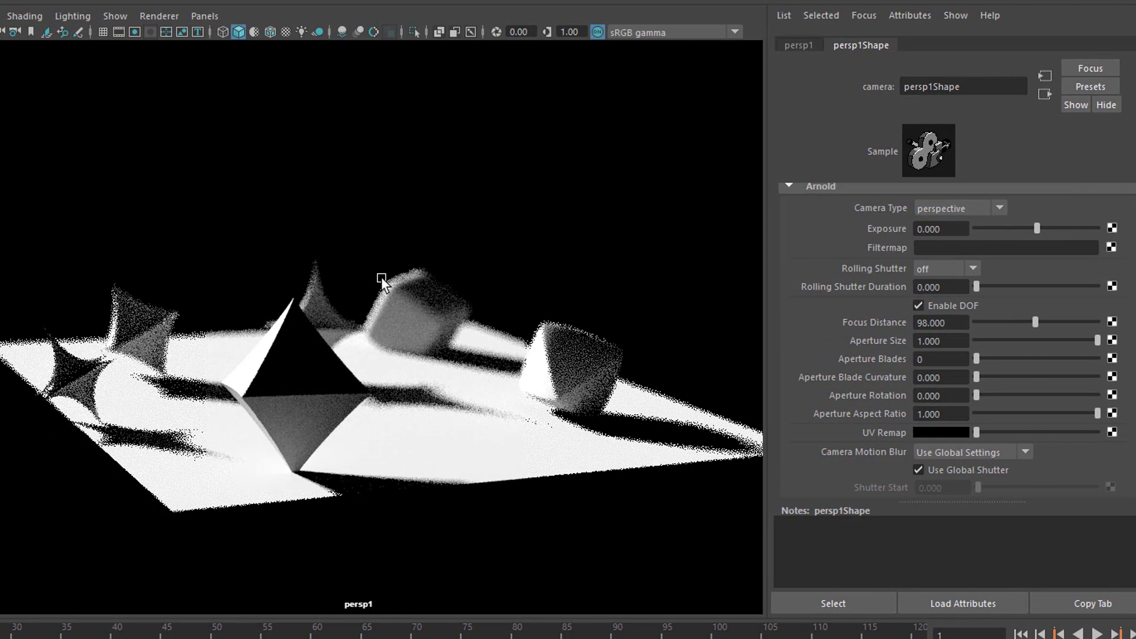